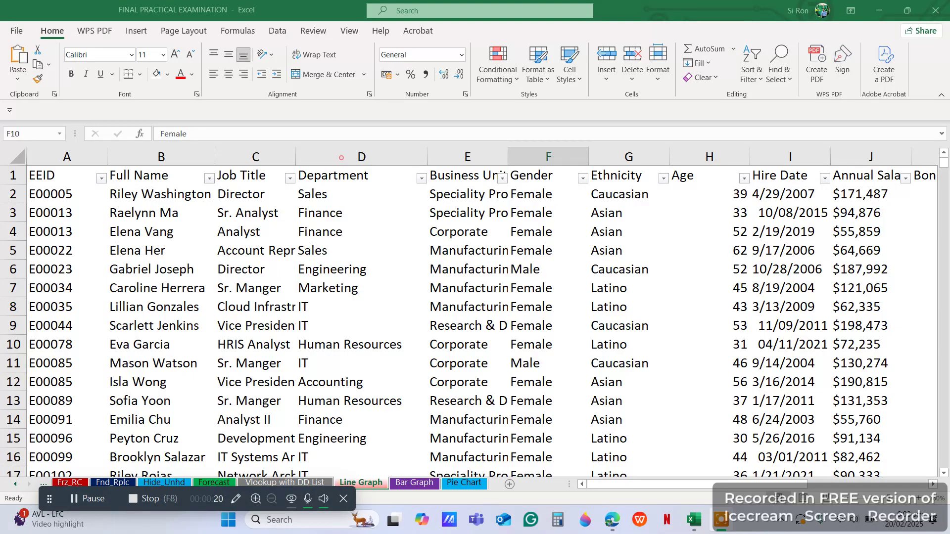
Fill the whole Department column (D) with the standard Yellow color
click(342, 157)
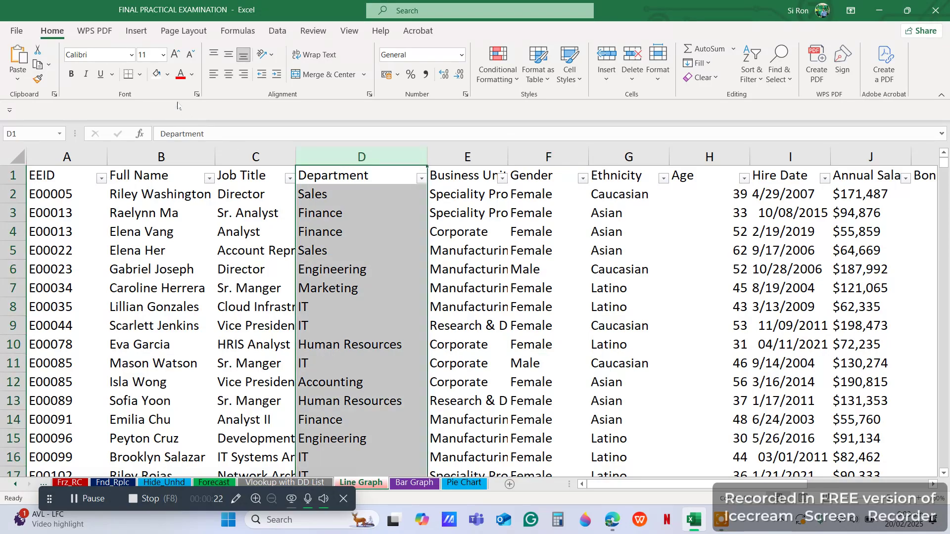
click(168, 74)
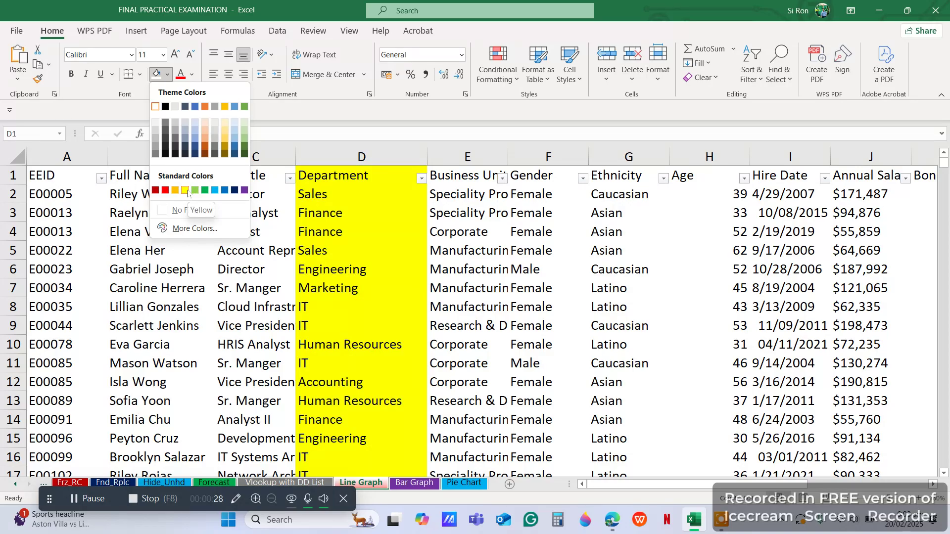
click(185, 190)
click(237, 230)
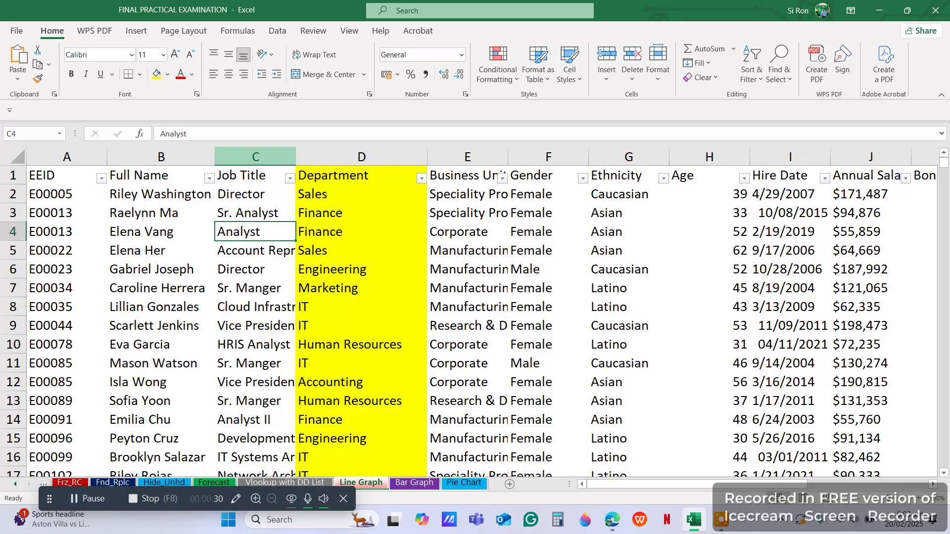
Hide columns A through C, from EEID to Job Title
drag(241, 156, 59, 157)
right_click(57, 157)
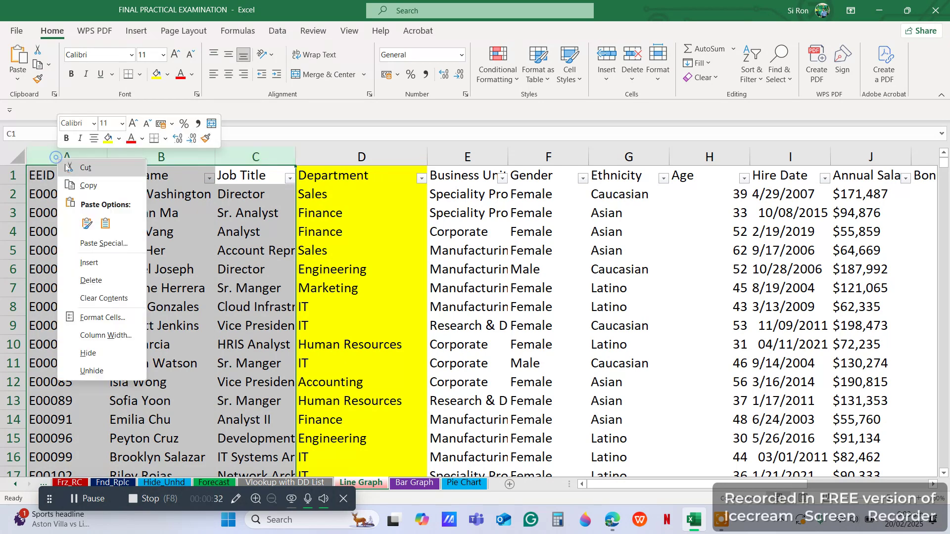
click(89, 353)
click(233, 306)
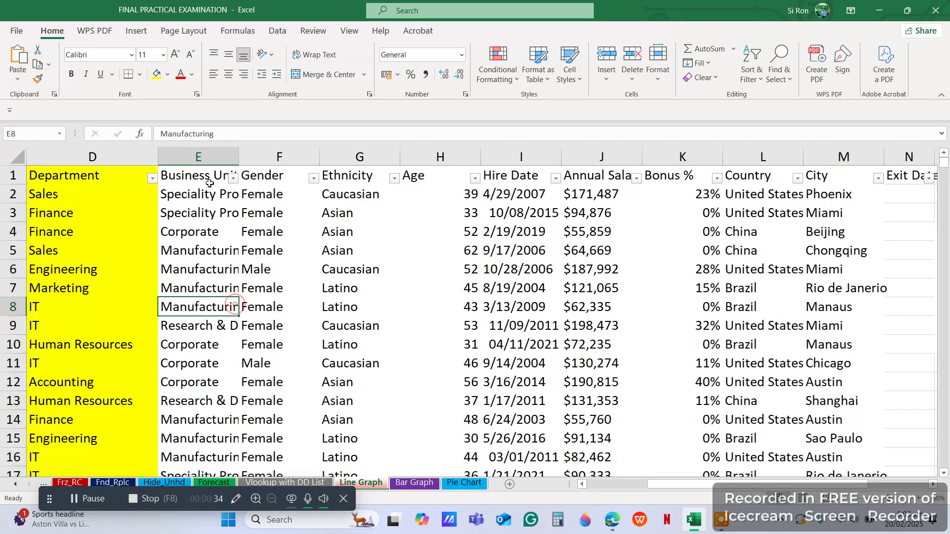
Hide columns E through N, from Business Unit to Exit Date, so Department stands next to the empty columns
drag(198, 157, 628, 165)
right_click(625, 162)
click(648, 355)
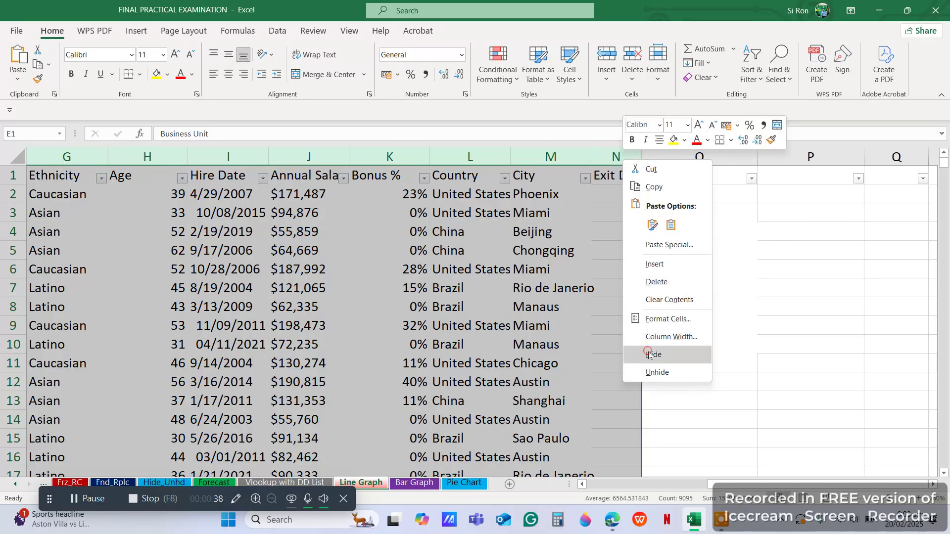
click(440, 349)
drag(709, 483, 660, 487)
click(319, 276)
click(260, 243)
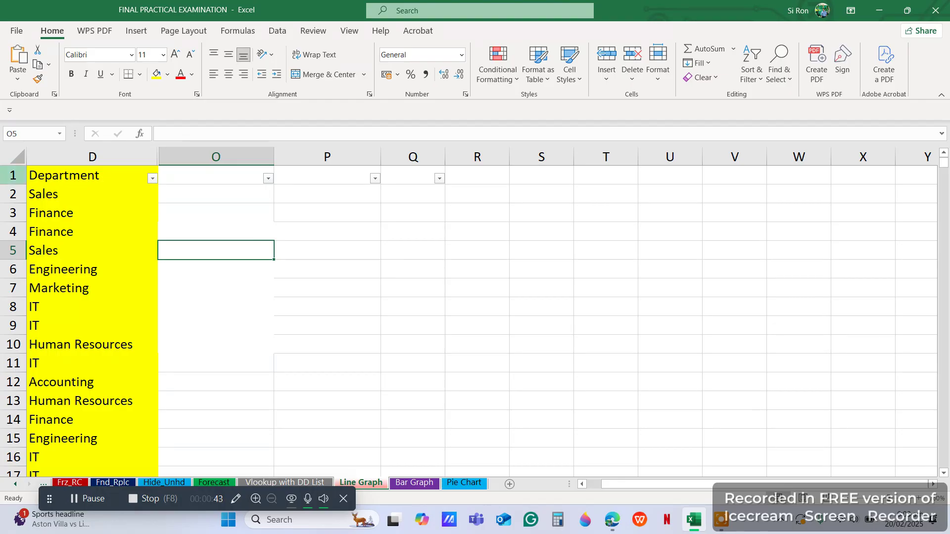
Turn the filter on header row 1 off and back on
click(13, 175)
click(751, 64)
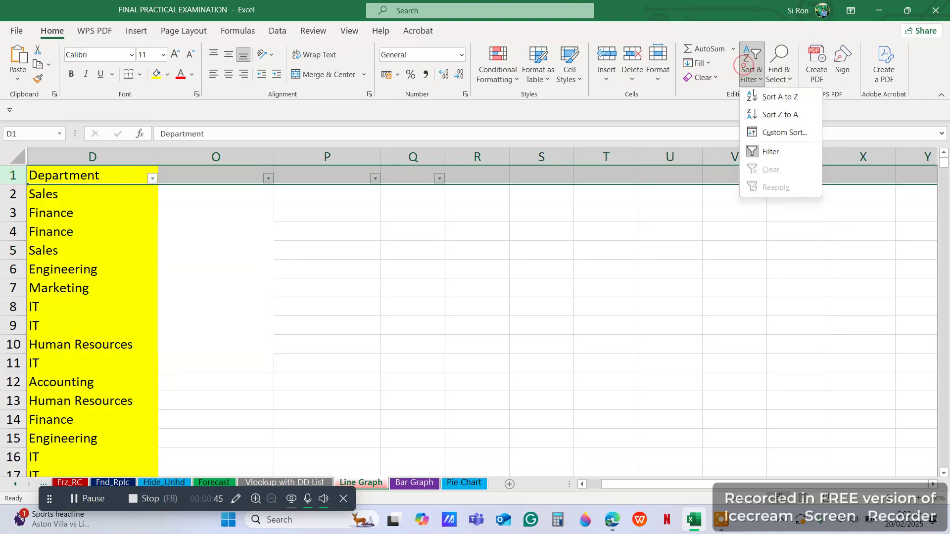
click(767, 152)
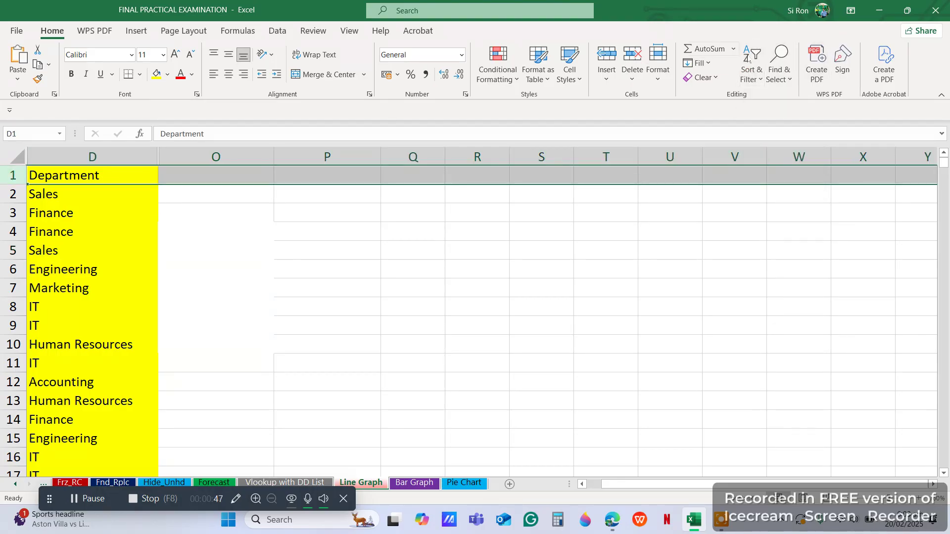
click(751, 64)
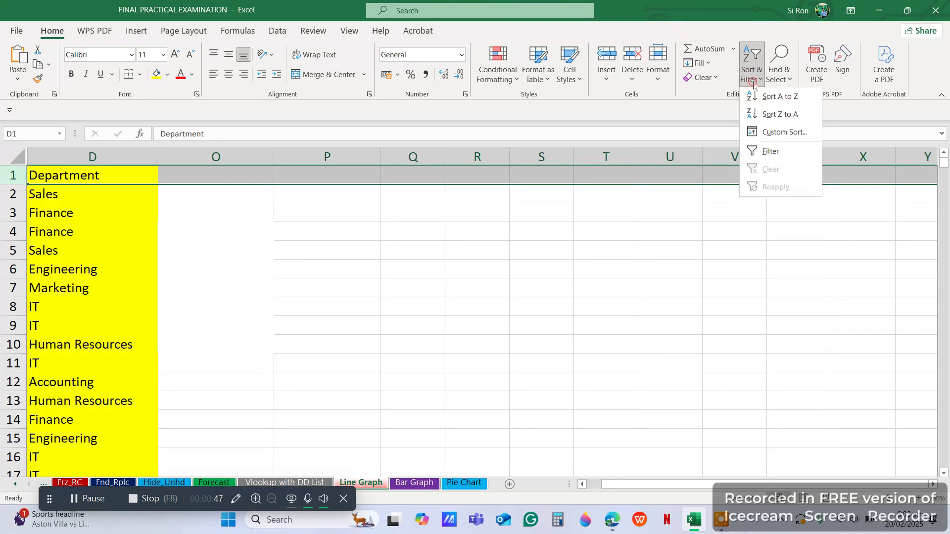
click(770, 151)
click(340, 242)
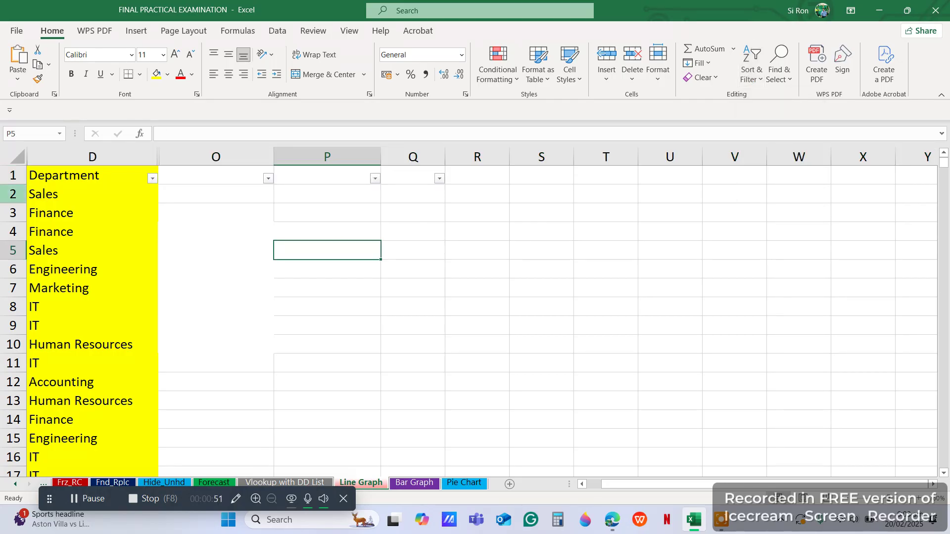
Look through the departments offered by the Department column's filter without filtering anything
click(13, 193)
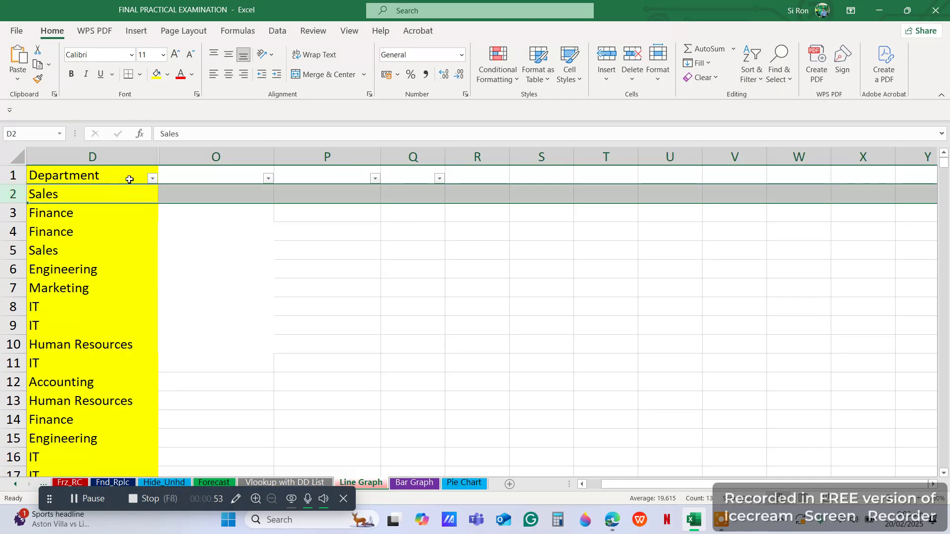
click(151, 178)
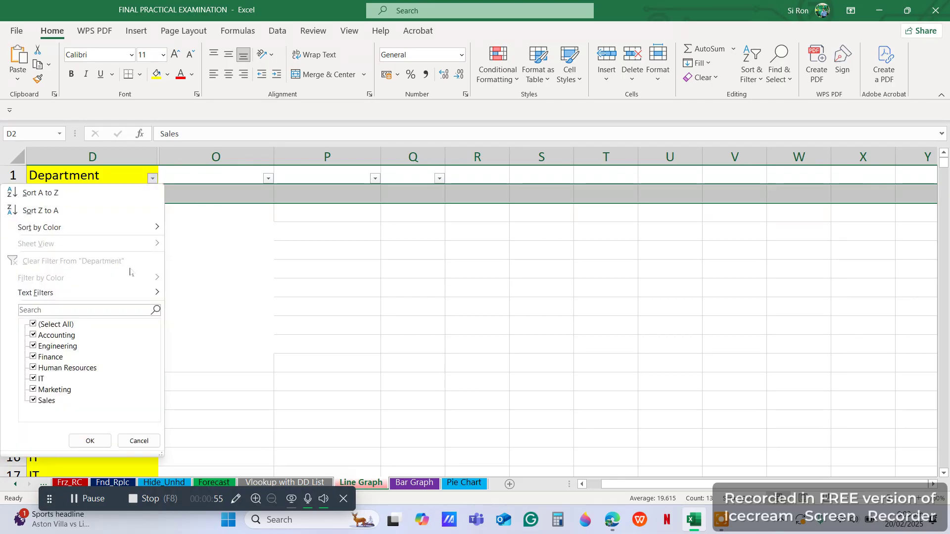
click(235, 261)
click(318, 227)
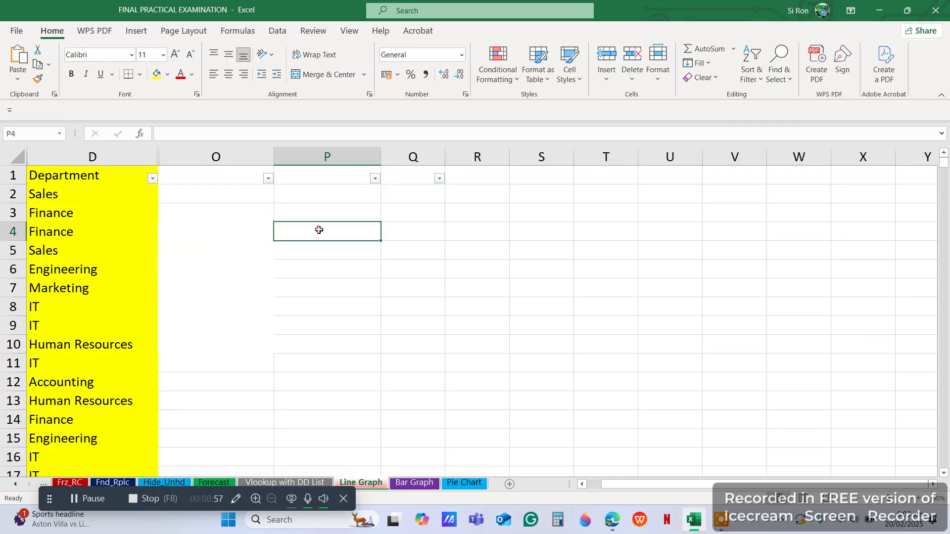
Narrow column O and enter the heading "No. of Employees per Department" in cell P3
drag(273, 156, 233, 157)
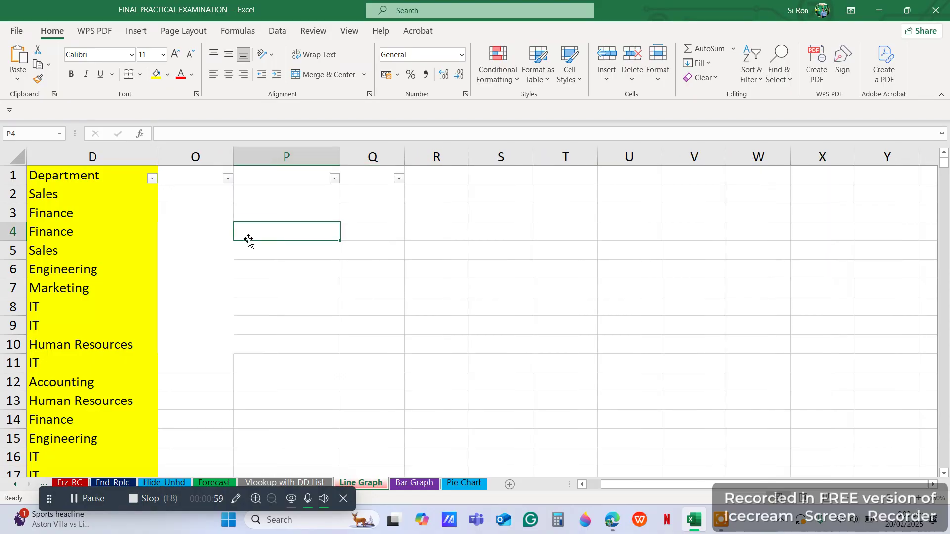
click(249, 212)
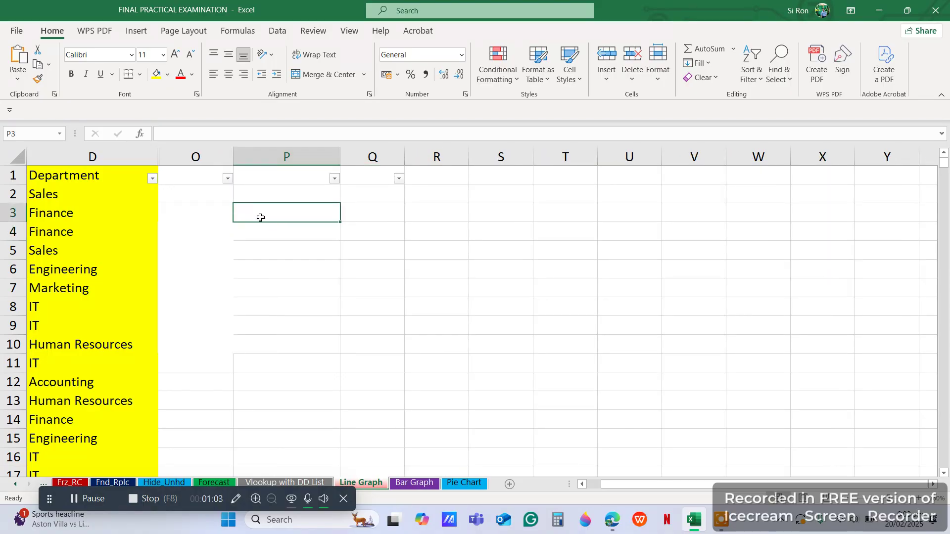
text(No. of Employ)
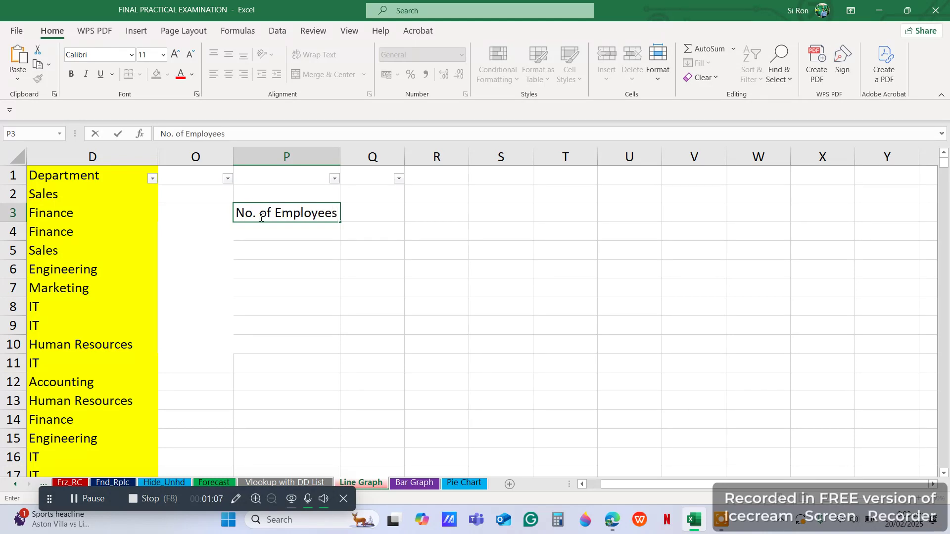
text(ees per DEpar)
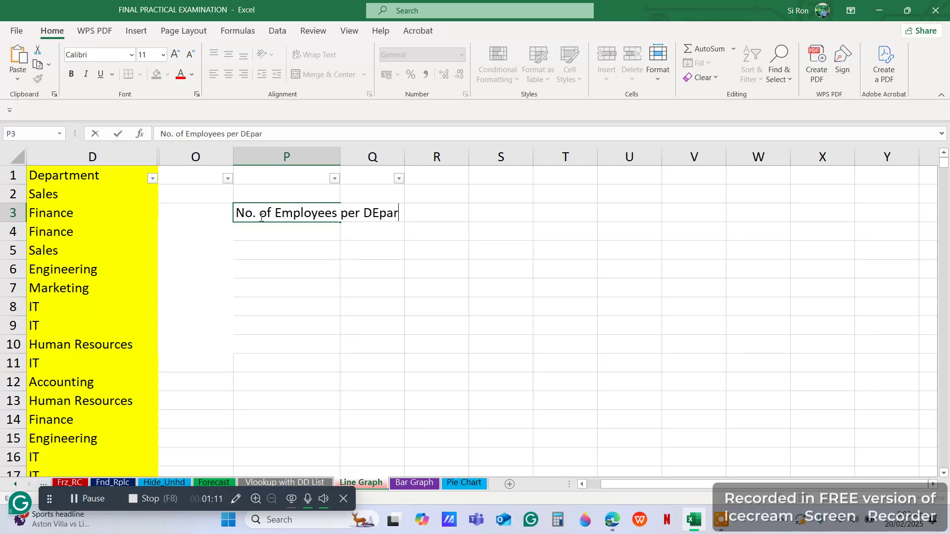
key(BackSpace)
key(BackSpace)
key(BackSpace)
key(BackSpace)
text(epartment)
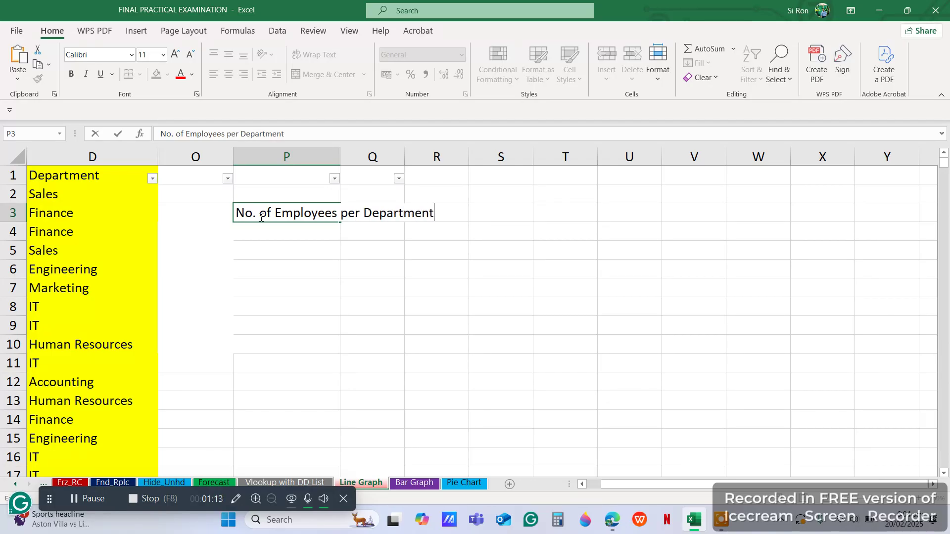
key(Return)
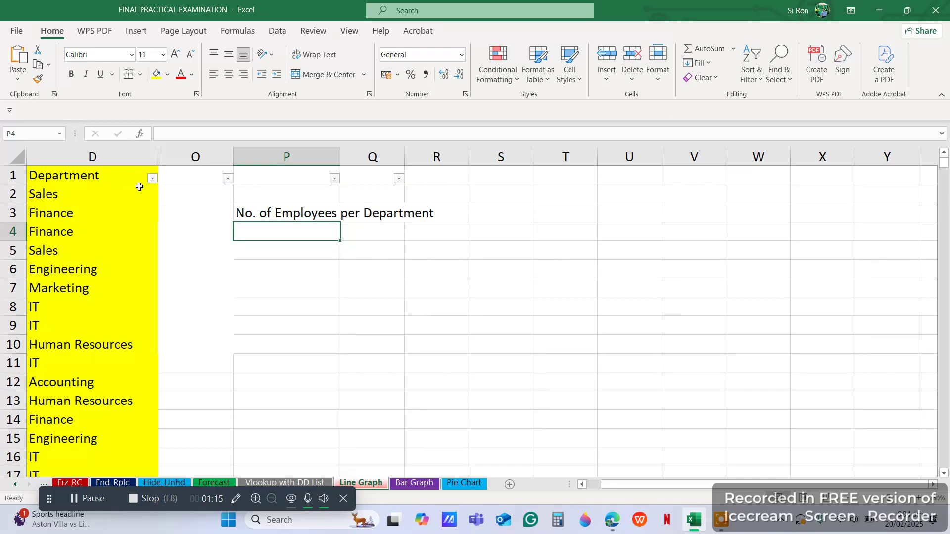
Check the Department filter's values and list Sales, Finance and Engineering in cells P4 to P6
click(151, 178)
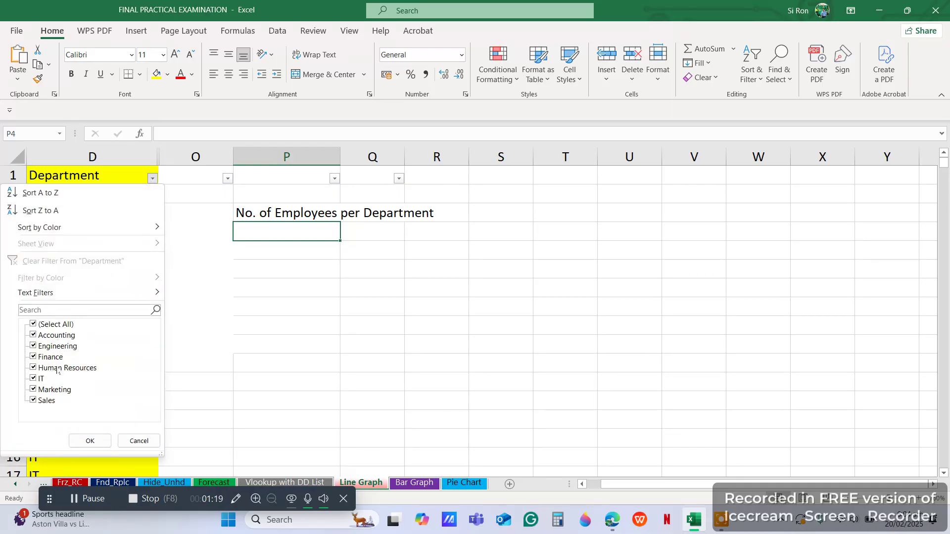
click(282, 238)
text(Sales)
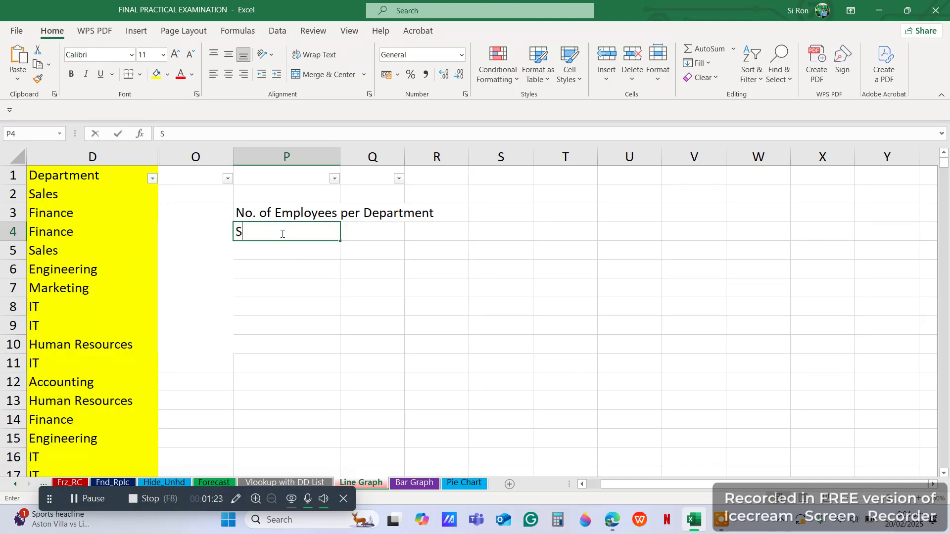
key(Return)
text(Finance)
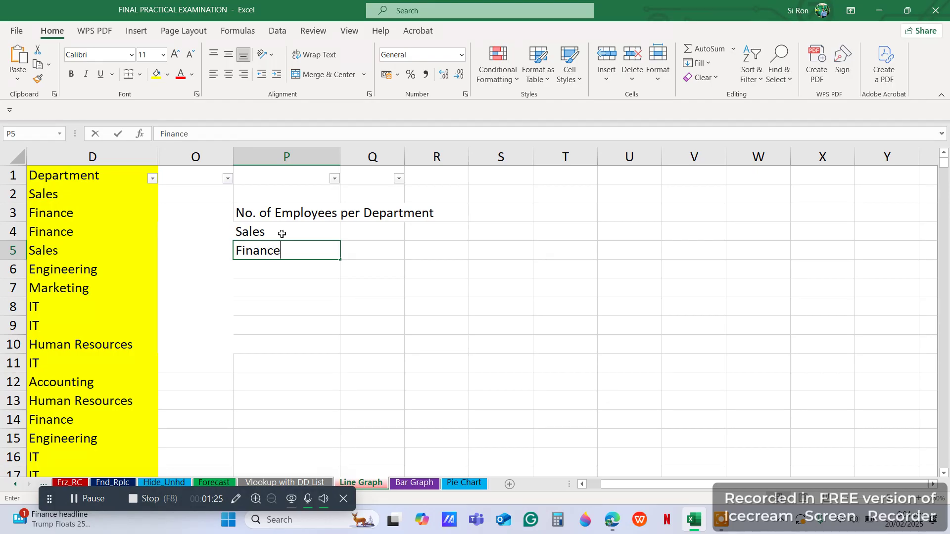
key(Return)
text(S)
key(BackSpace)
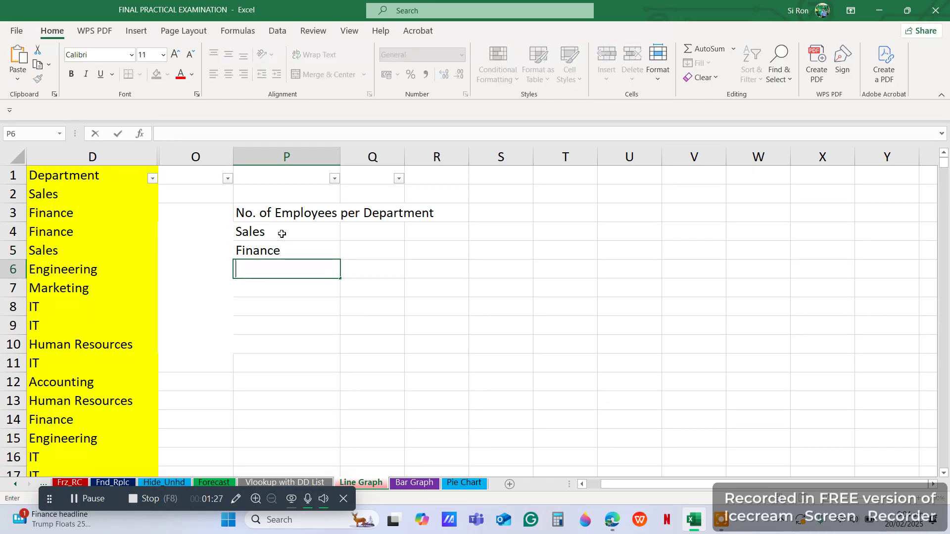
text(Engineering)
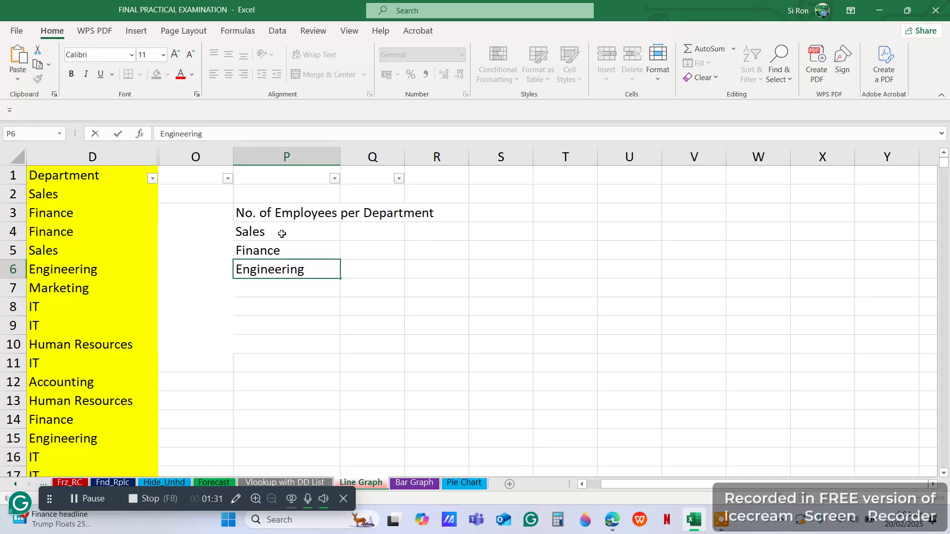
key(Return)
Continue the department list with IT, Humar Resources, Accounting and Marketing in cells P7 to P10
text(IT)
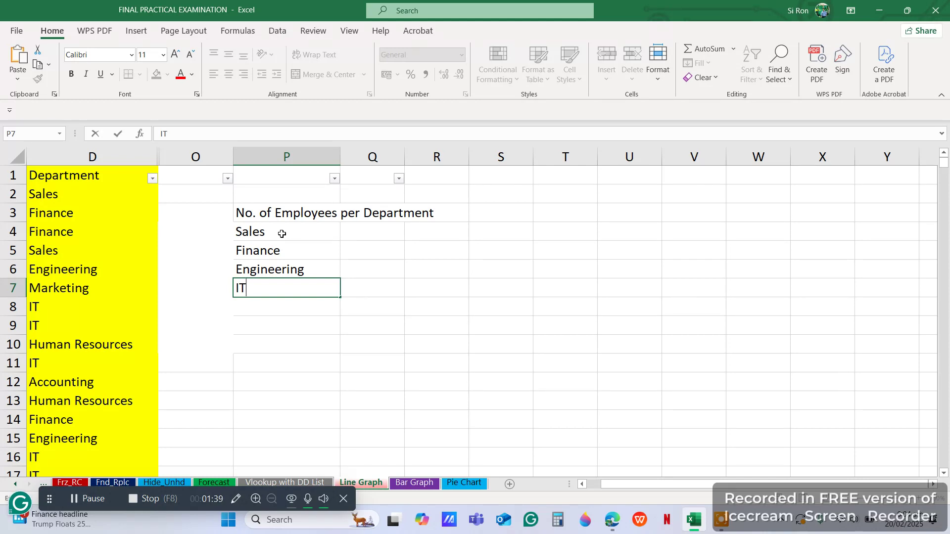
key(Return)
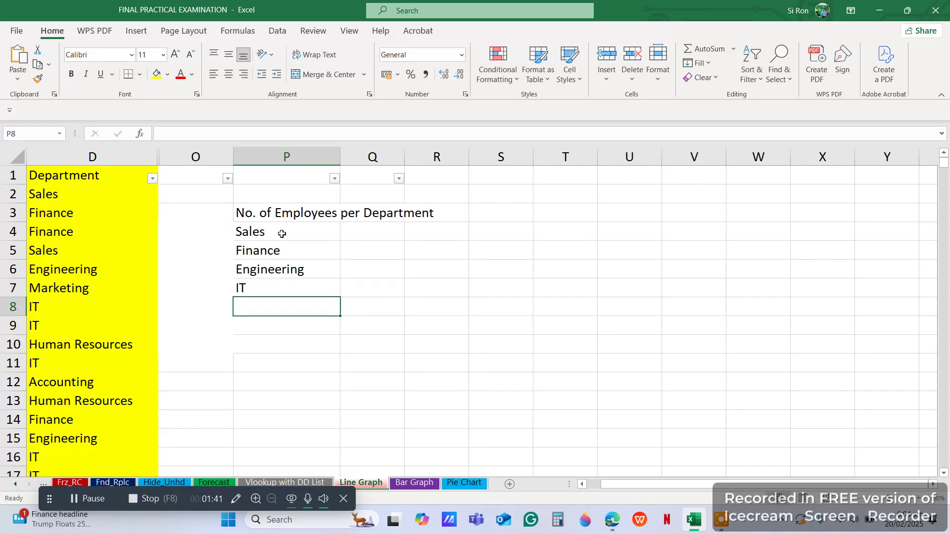
text(Humar Re)
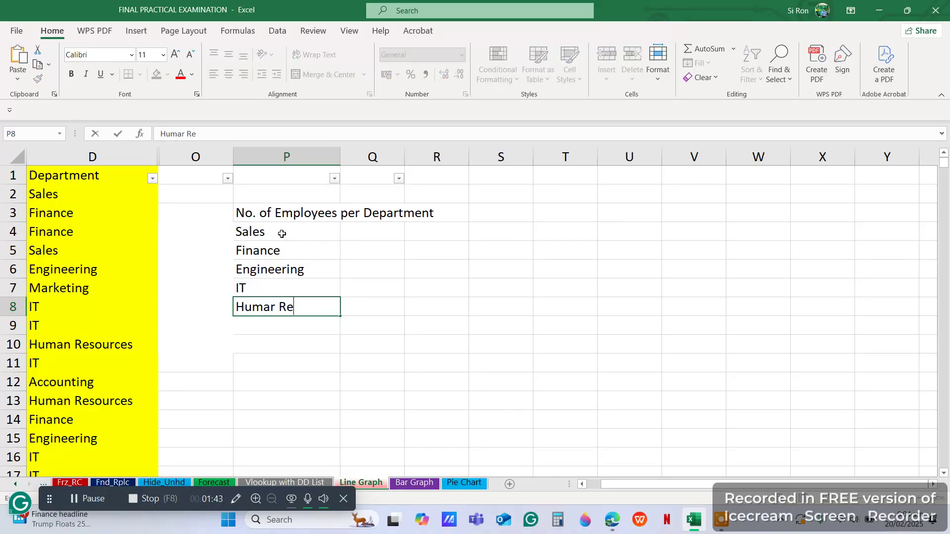
text(sources)
key(Return)
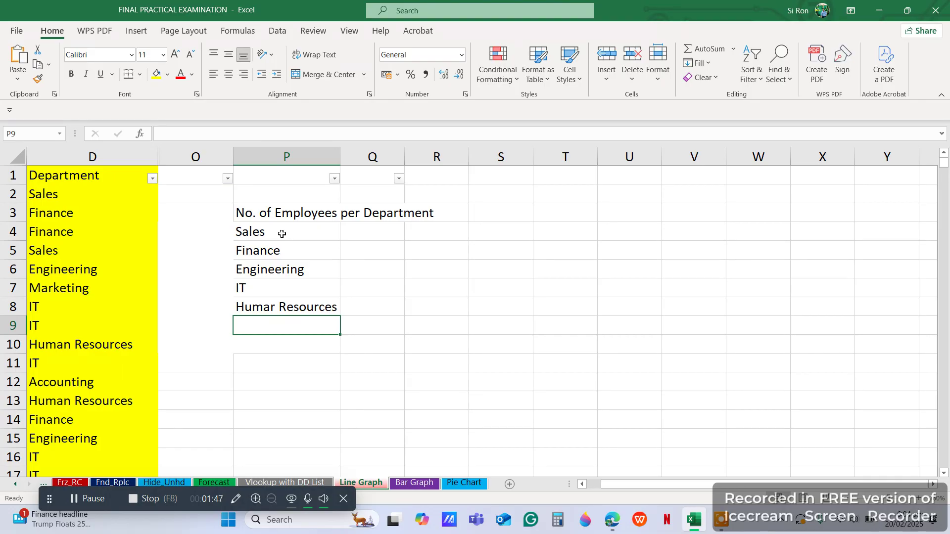
text(Accounting)
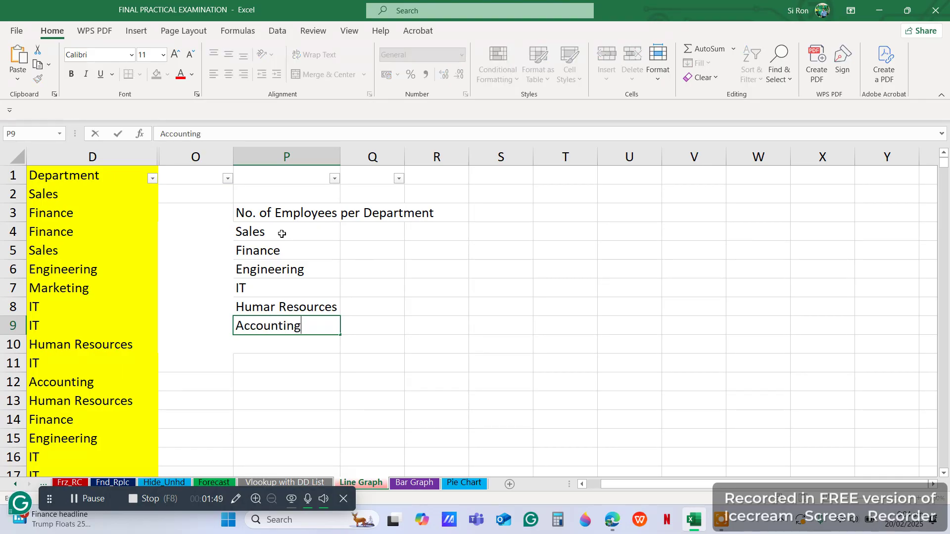
key(Return)
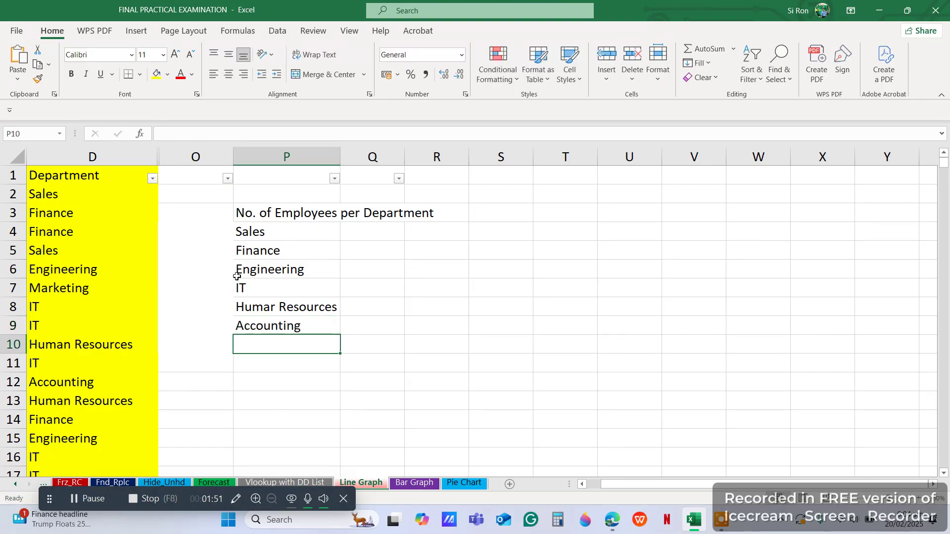
text(Marketing)
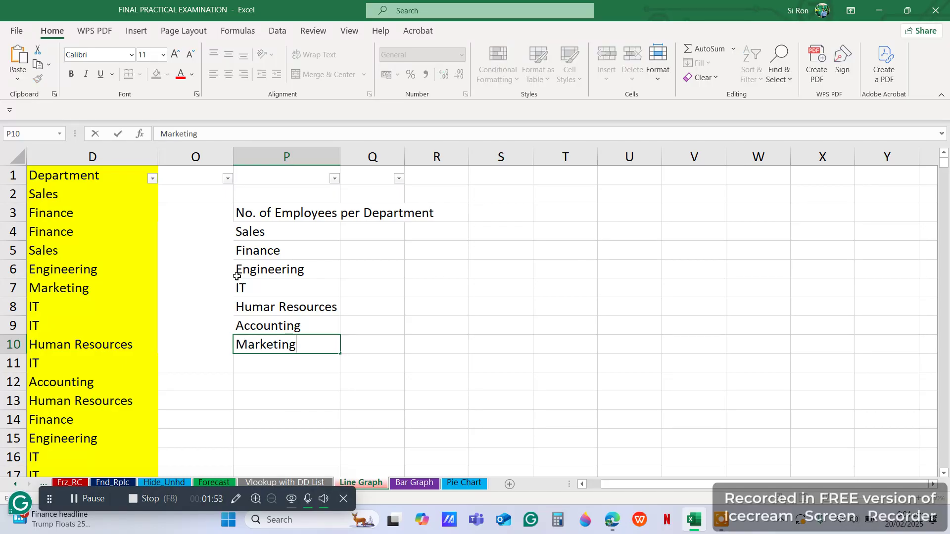
key(Return)
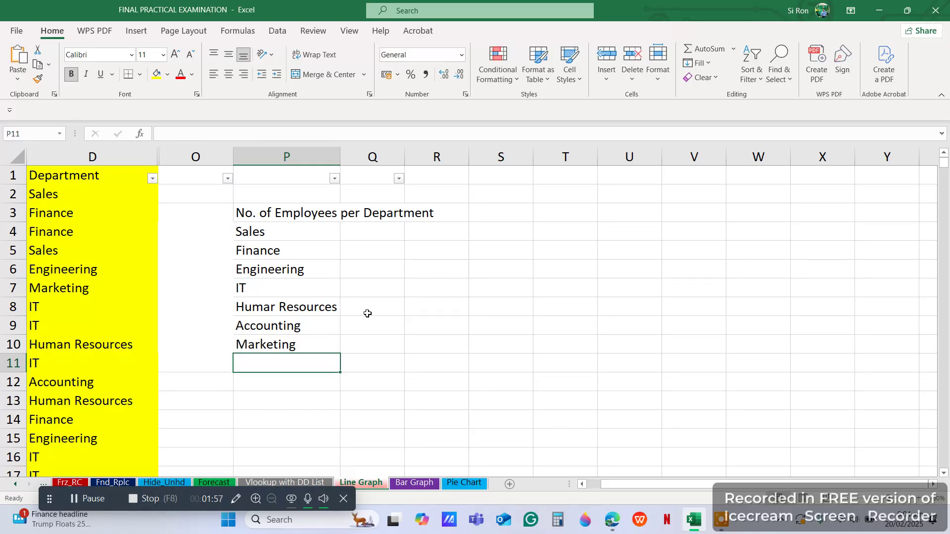
Compare the typed list with the Department filter's values, widen column P slightly and select cell Q4
click(151, 179)
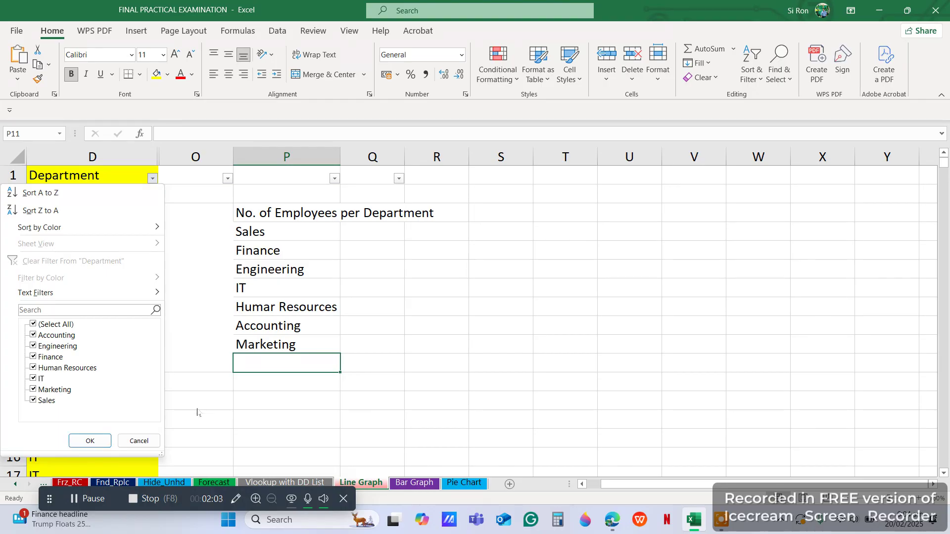
click(389, 337)
drag(340, 157, 355, 156)
click(389, 243)
click(391, 231)
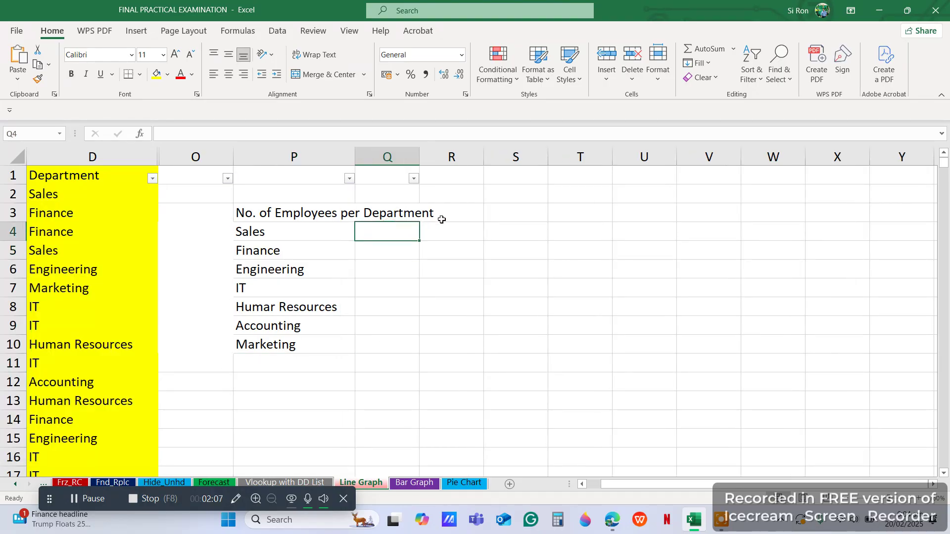
Enter the formula =countif(D:D,P4) in cell Q4 to count the Sales employees from the Department column
text(=)
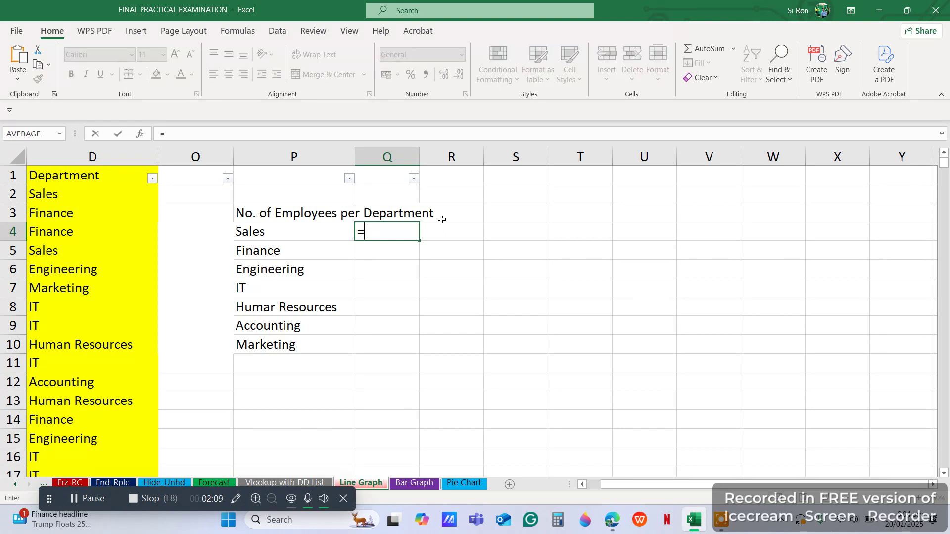
text(countif()
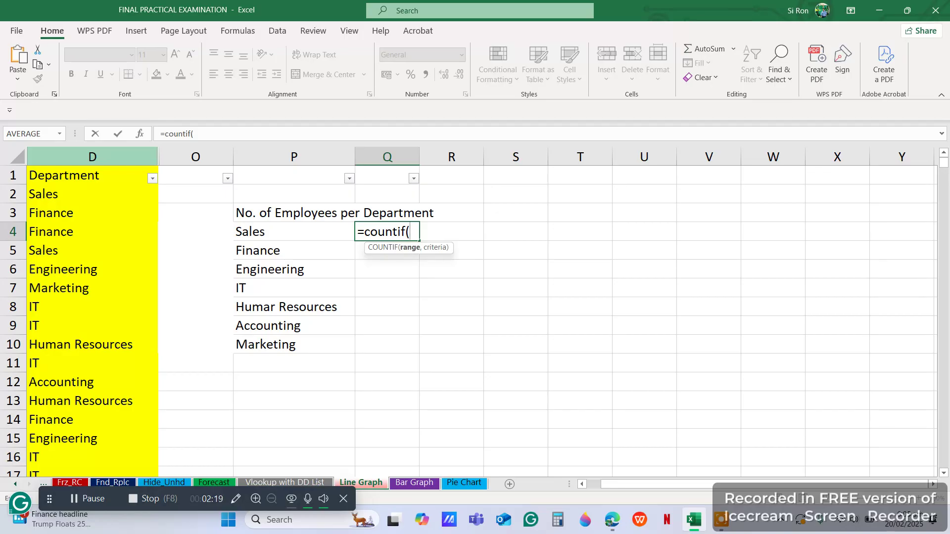
click(86, 157)
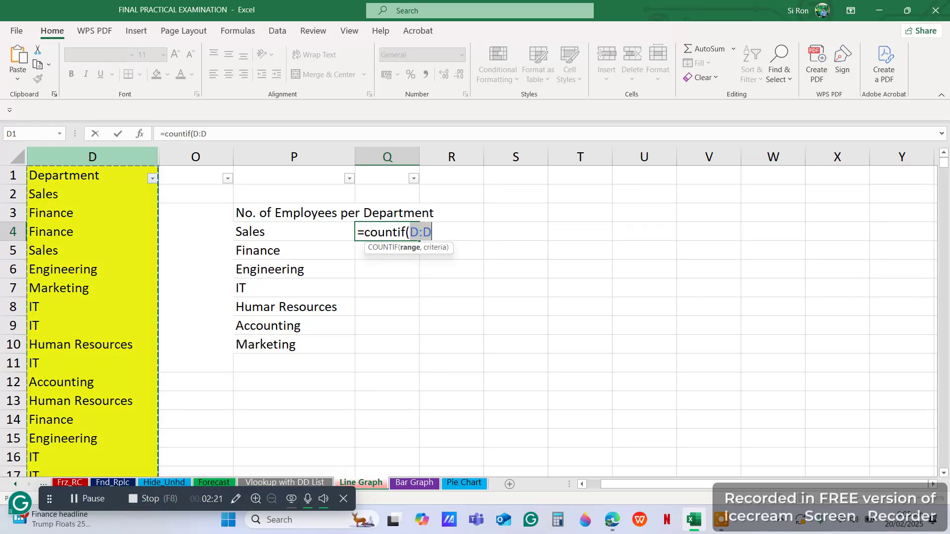
text(,)
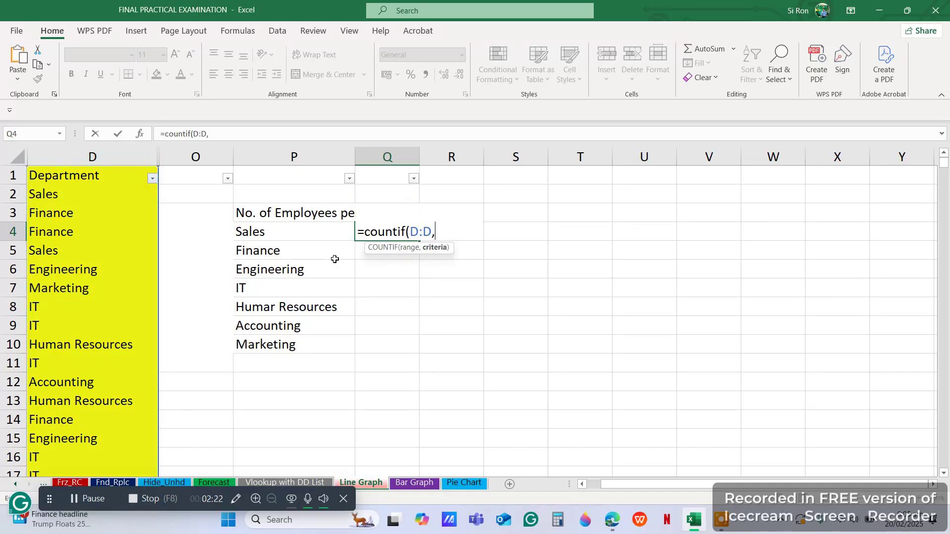
click(274, 232)
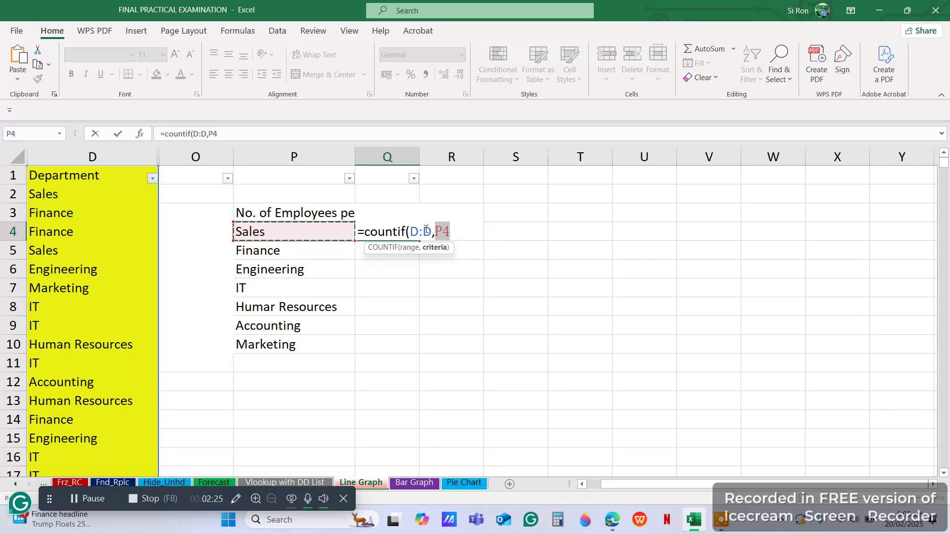
text())
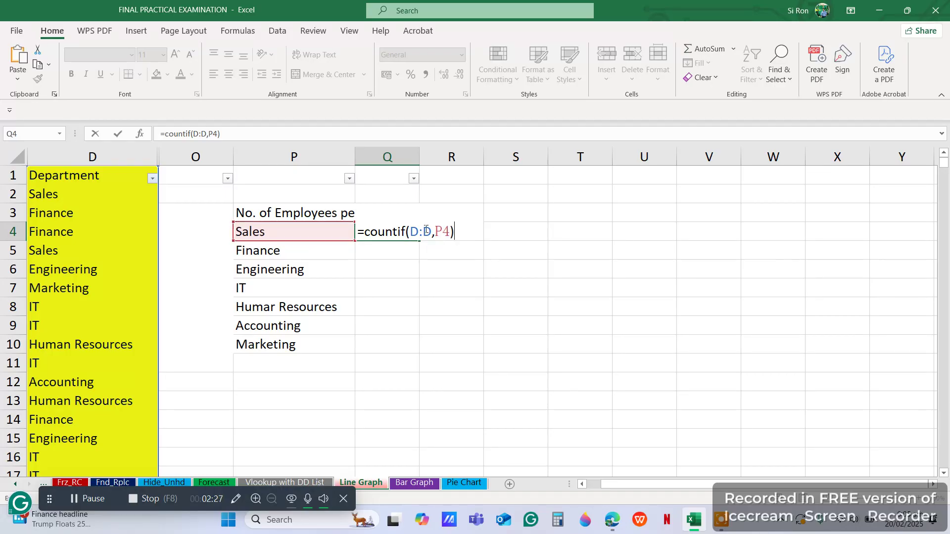
key(Return)
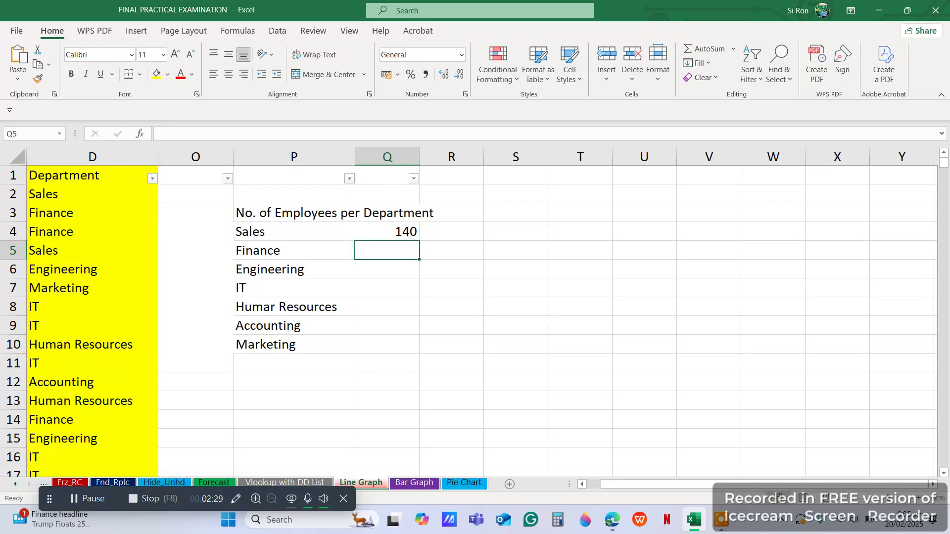
Widen column Q slightly and fill the count formula from Q4 down to Q10 for the other departments
drag(418, 158, 424, 157)
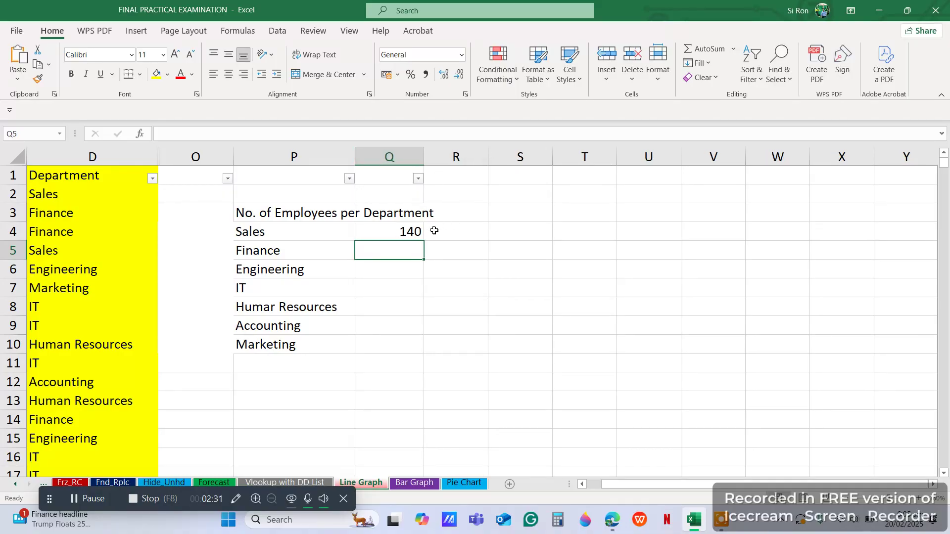
click(415, 233)
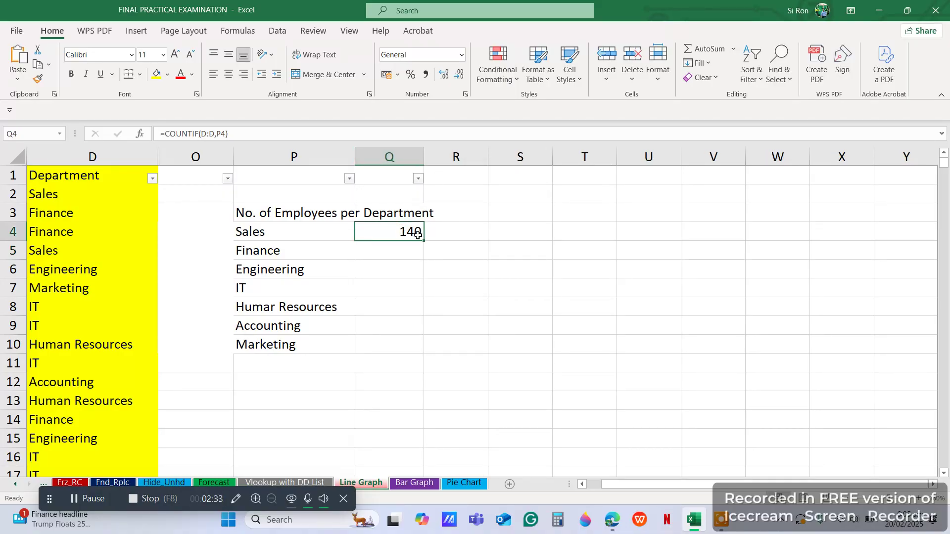
drag(423, 240, 386, 361)
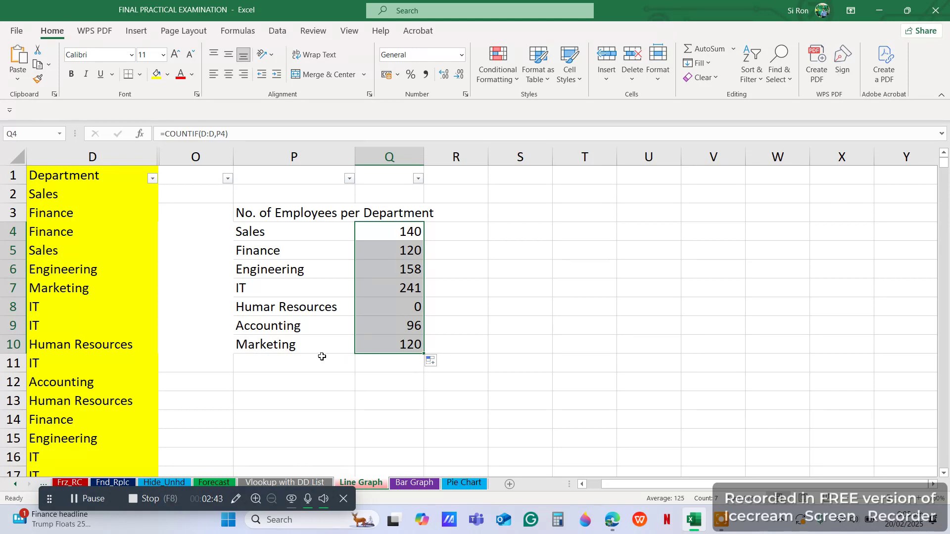
click(379, 364)
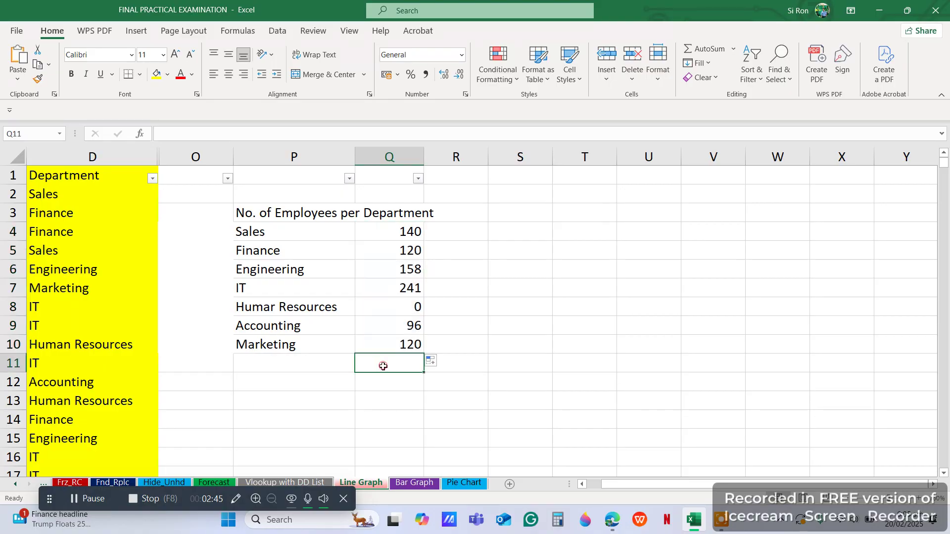
Correct the department name in cell P8 to Human Resources
click(273, 308)
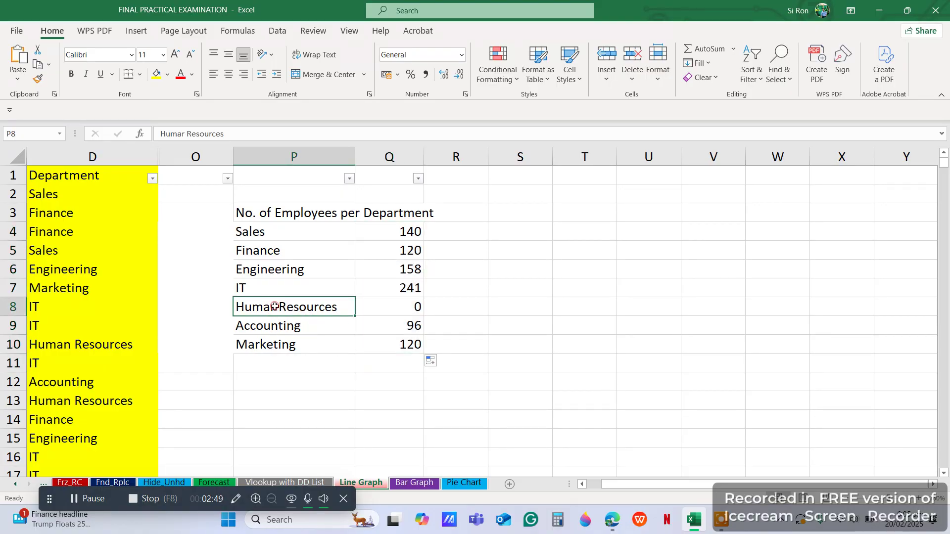
double_click(275, 306)
key(BackSpace)
text(n)
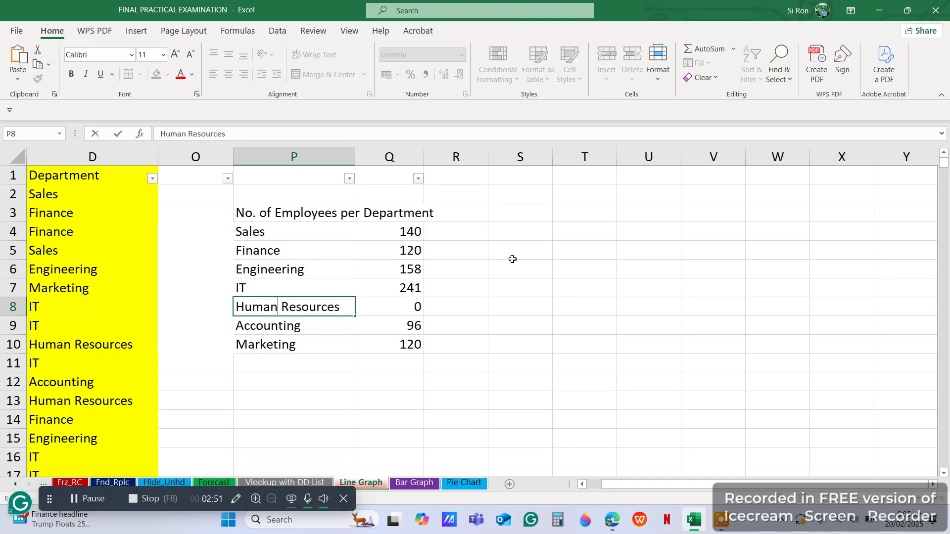
key(Return)
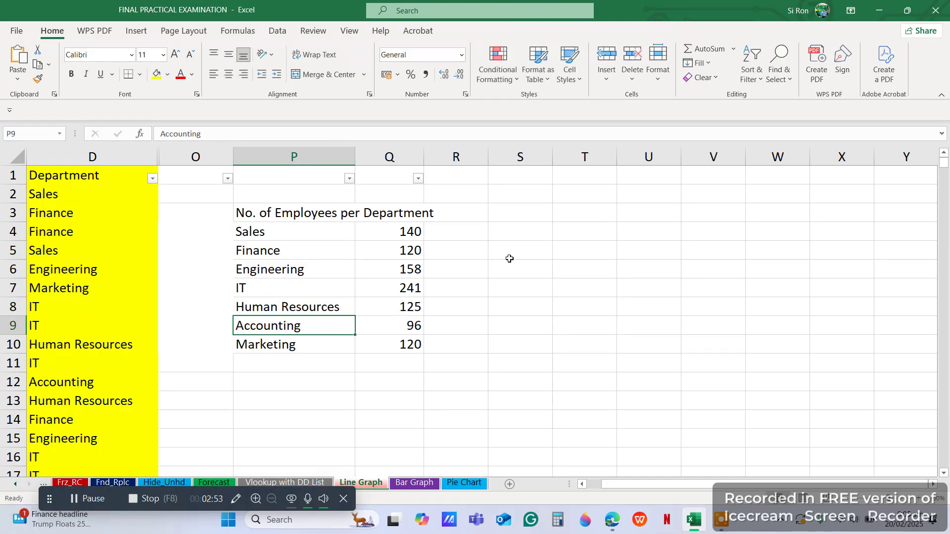
Total the department counts Q4:Q10 in cell Q11 with AutoSum
drag(384, 357, 382, 232)
click(702, 50)
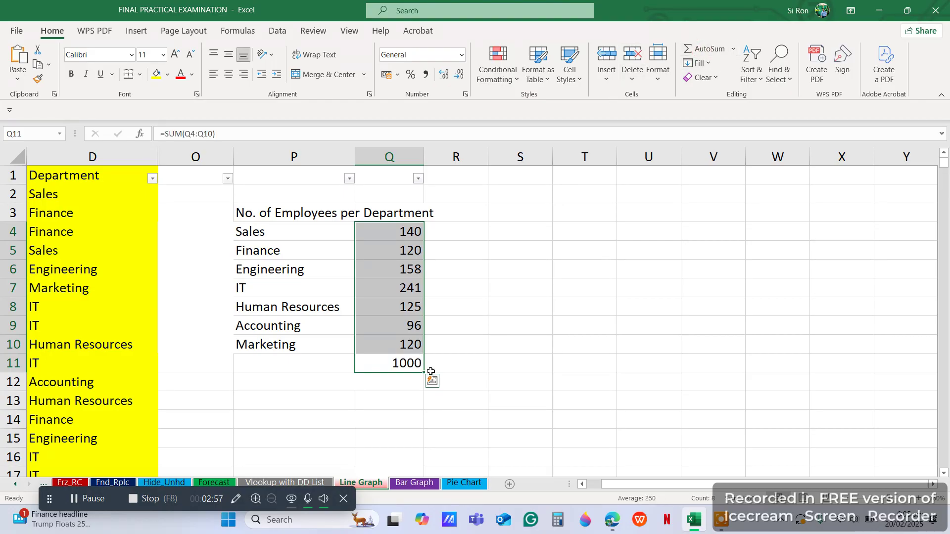
click(405, 364)
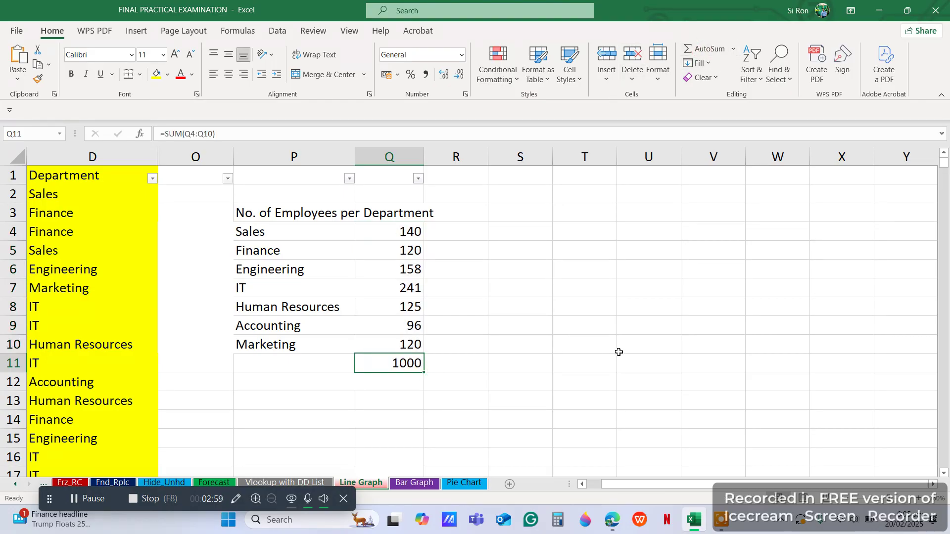
Clear the formula in Q11 and write it again by hand as =sum(Q4:Q10)
key(F2)
key(BackSpace)
key(BackSpace)
key(BackSpace)
key(BackSpace)
key(BackSpace)
key(BackSpace)
key(BackSpace)
key(BackSpace)
key(BackSpace)
key(BackSpace)
key(BackSpace)
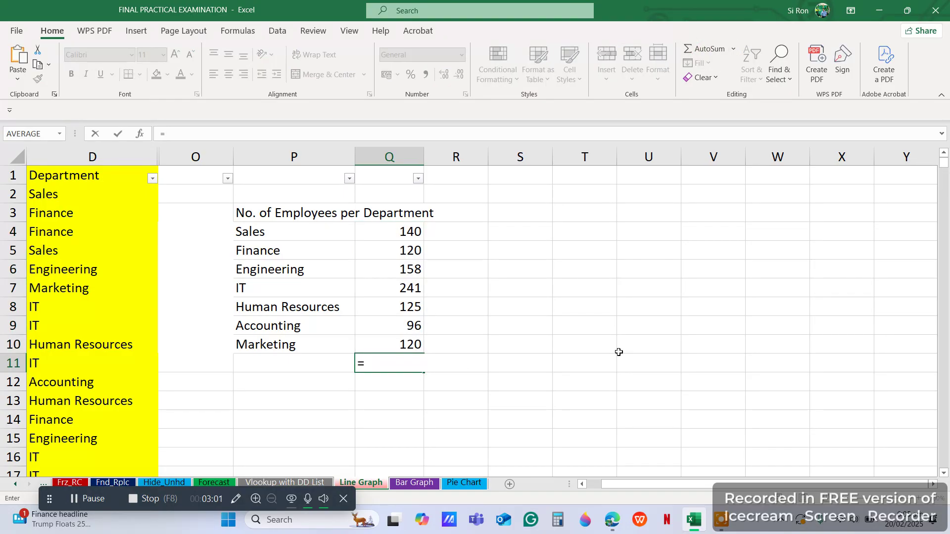
text(sum()
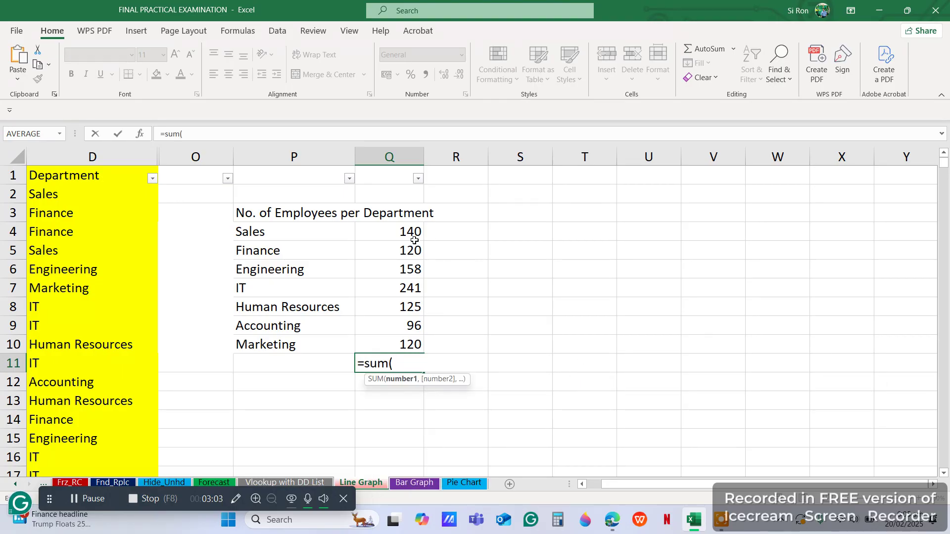
drag(386, 231, 373, 341)
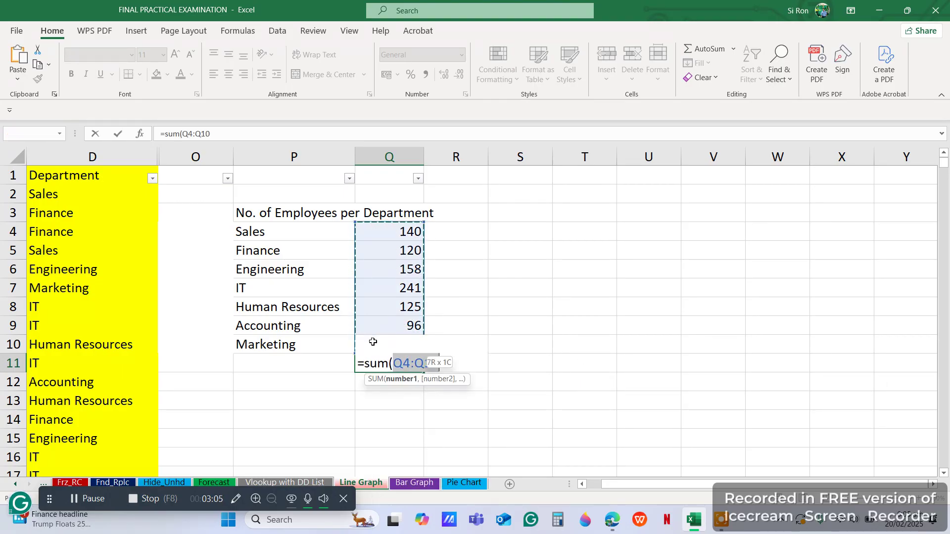
text())
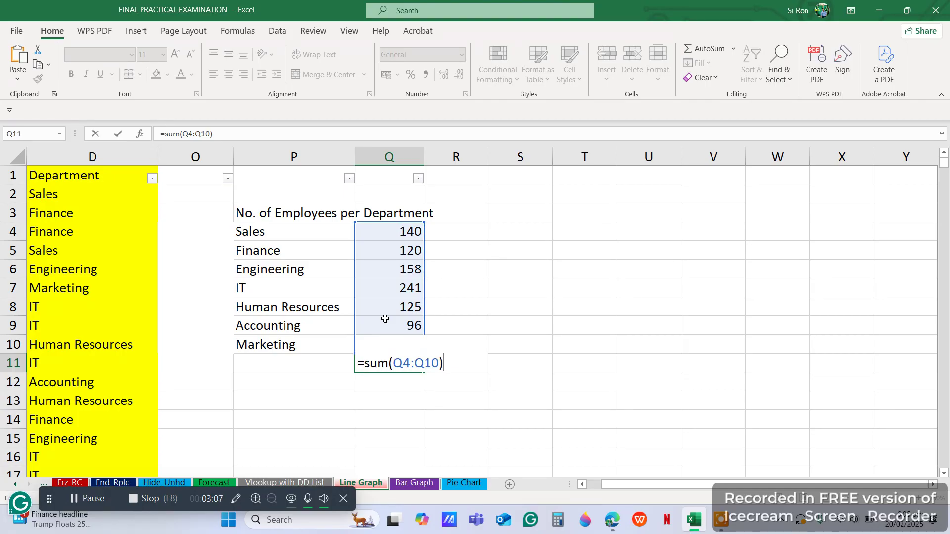
key(Return)
click(382, 357)
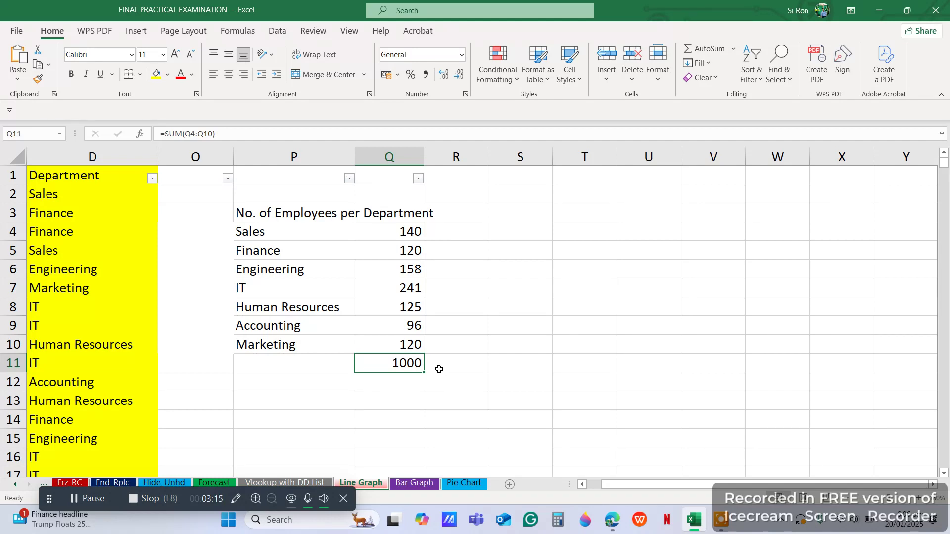
text(=)
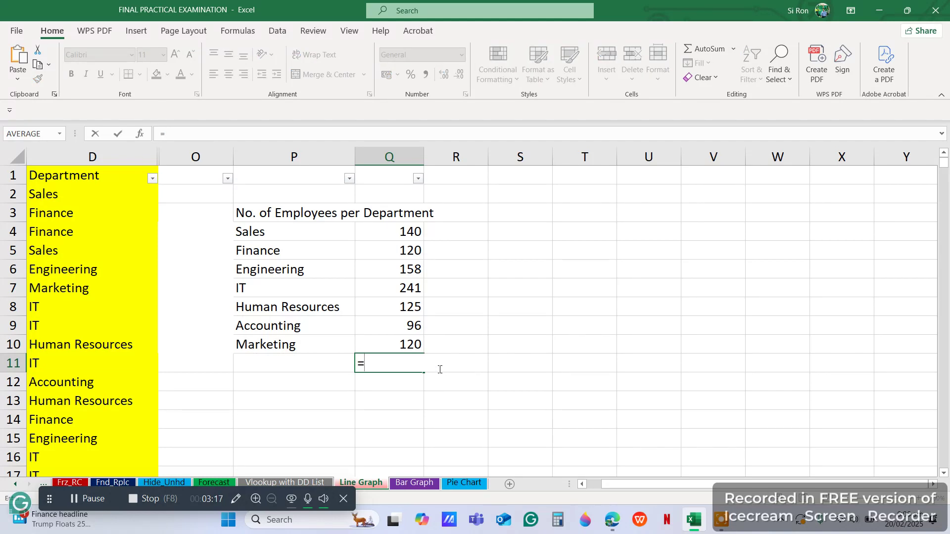
key(Up)
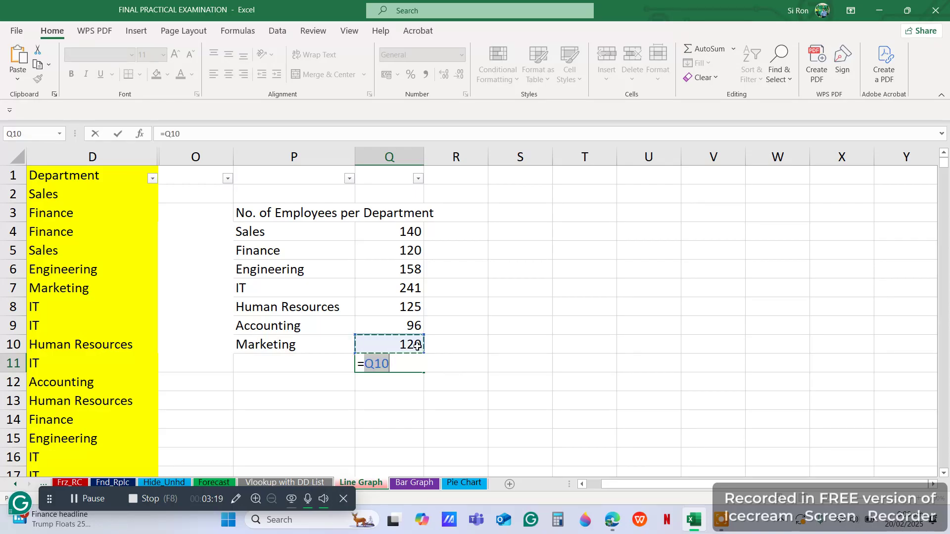
key(BackSpace)
key(BackSpace)
key(BackSpace)
key(BackSpace)
Total the counts in Q11 with the addition formula =Q10+Q9+Q8+Q7+Q6+Q5+Q4 and make the result bold
text(=)
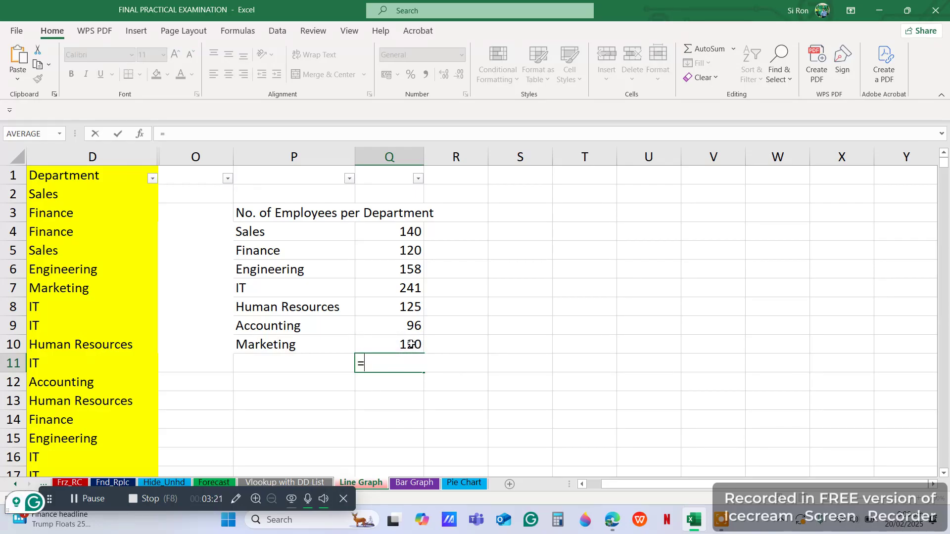
click(410, 344)
text(+)
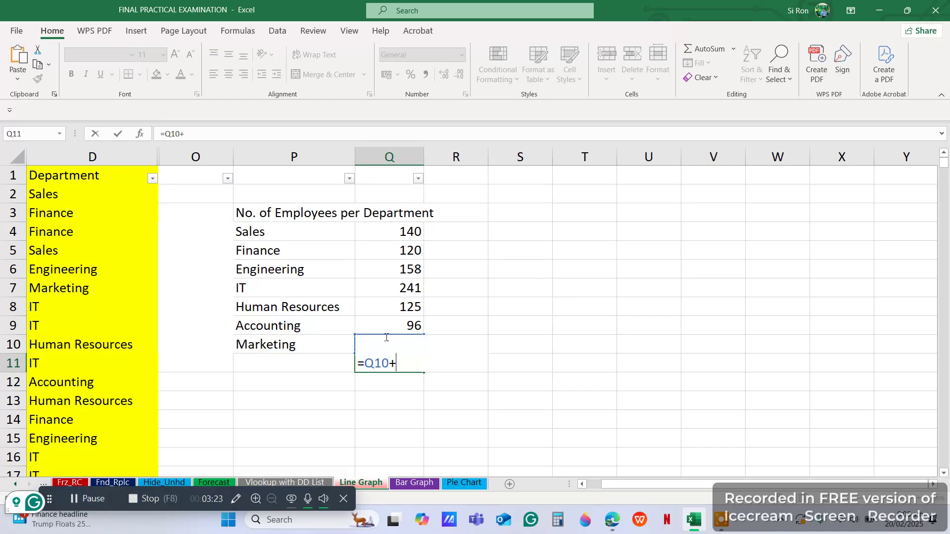
click(387, 328)
text(+)
click(387, 307)
text(+)
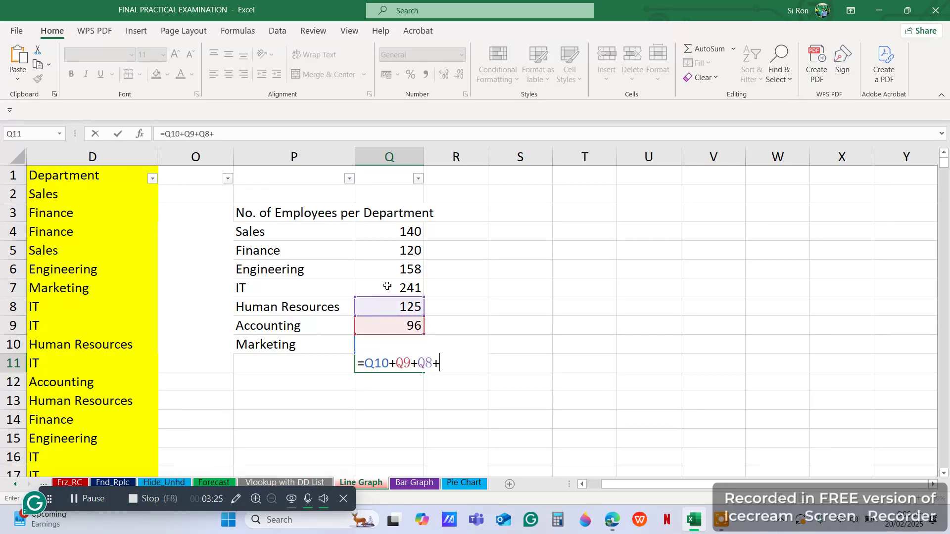
click(387, 286)
text(+)
click(387, 269)
text(+)
click(388, 251)
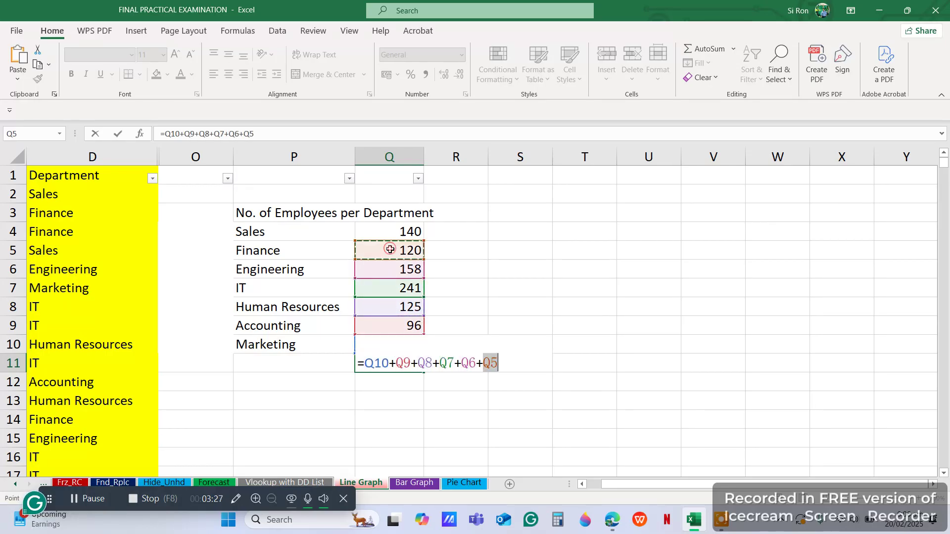
text(+)
click(386, 236)
key(Return)
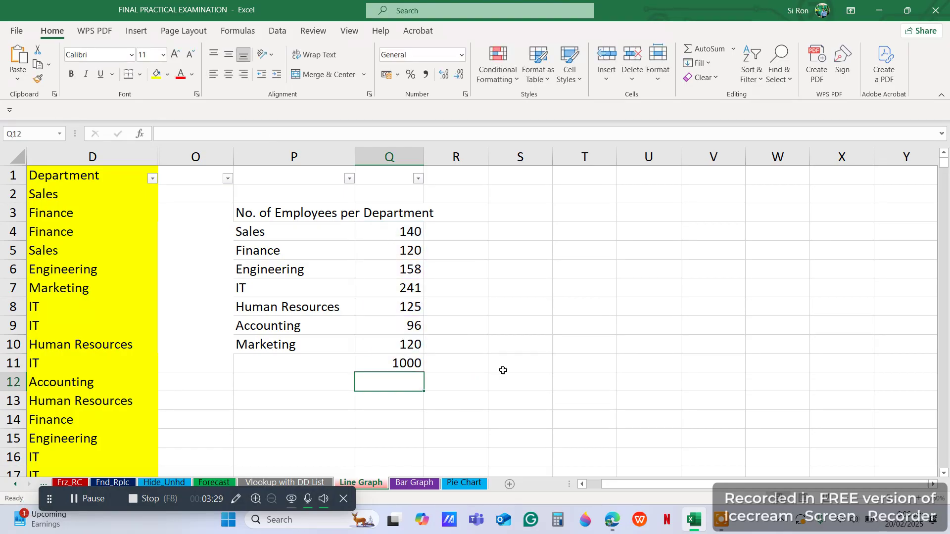
click(415, 361)
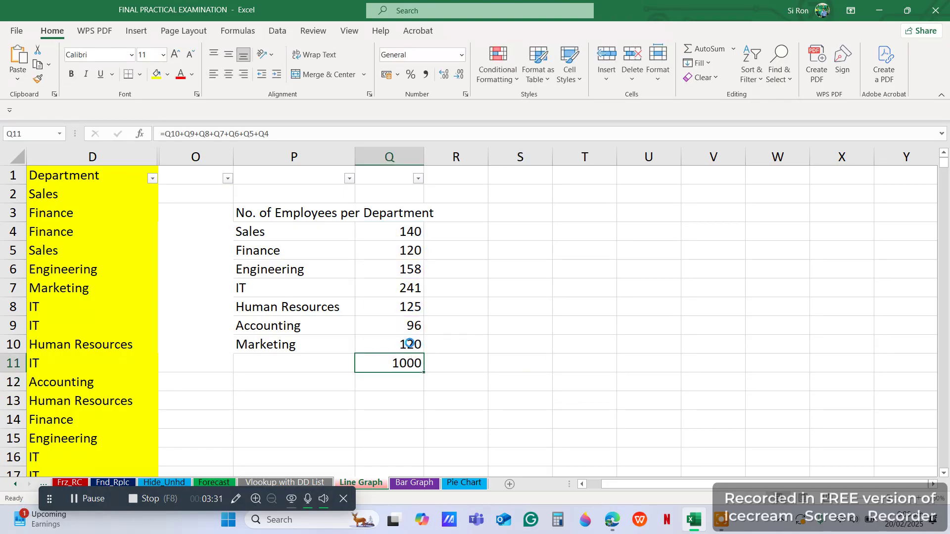
key(ctrl+b)
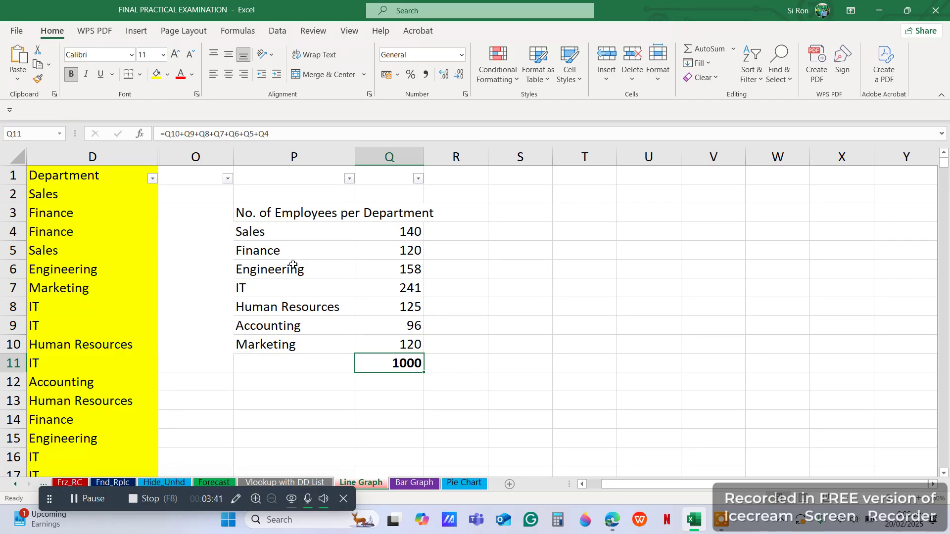
Insert a basic 2-D line chart from the departments and counts in P4:Q10 and move it partly off the summary table
drag(271, 235, 387, 346)
drag(272, 212, 373, 352)
drag(262, 231, 391, 344)
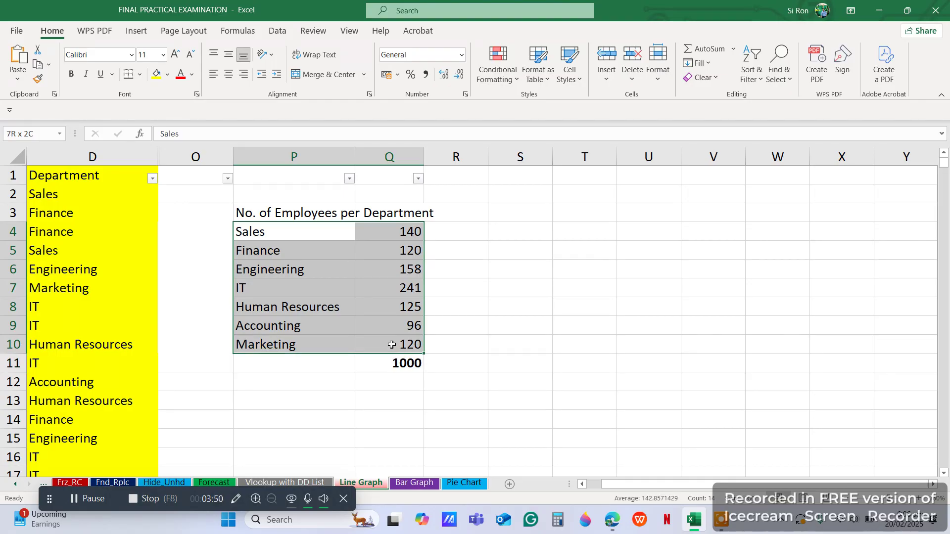
click(135, 31)
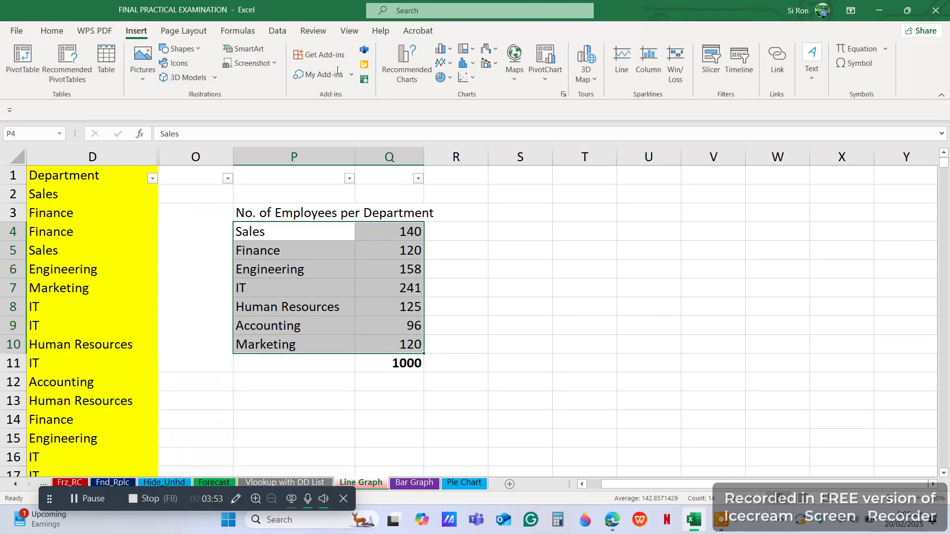
click(442, 62)
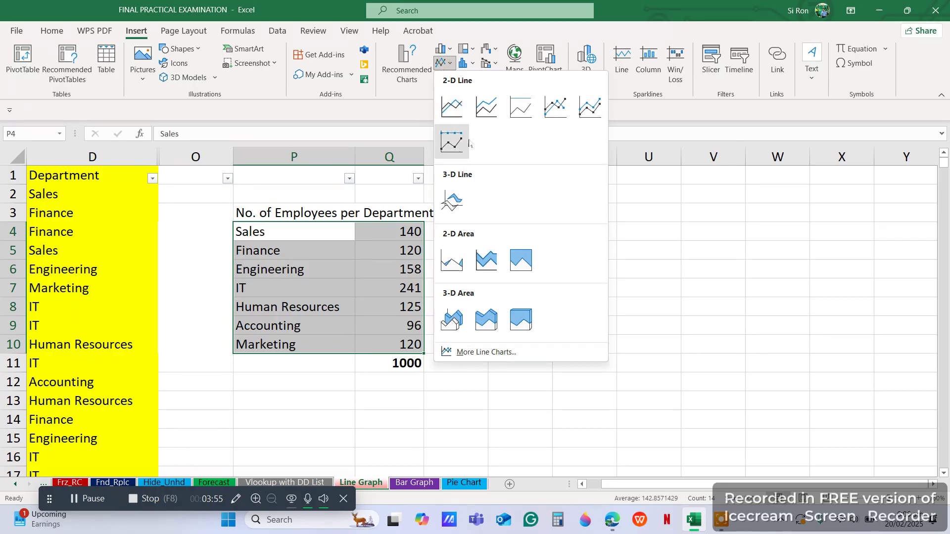
click(450, 108)
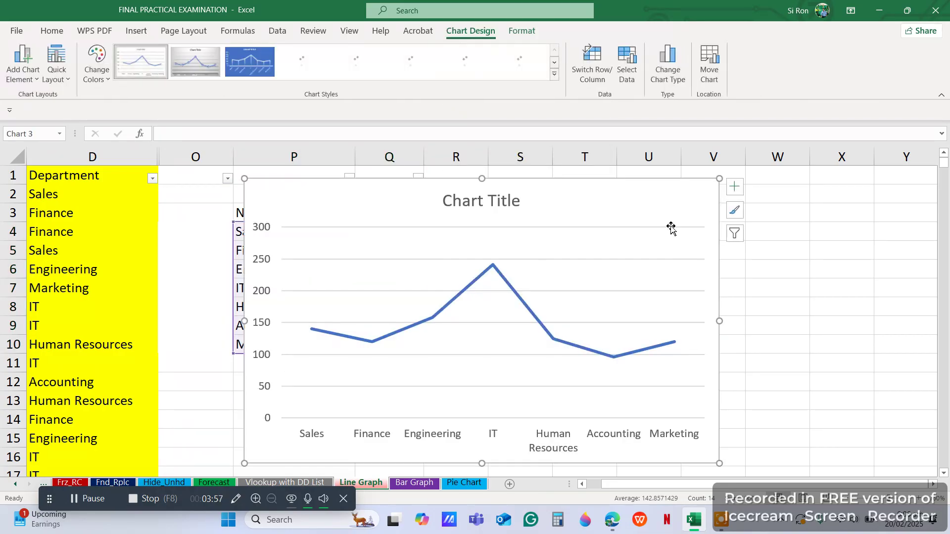
drag(665, 212, 697, 211)
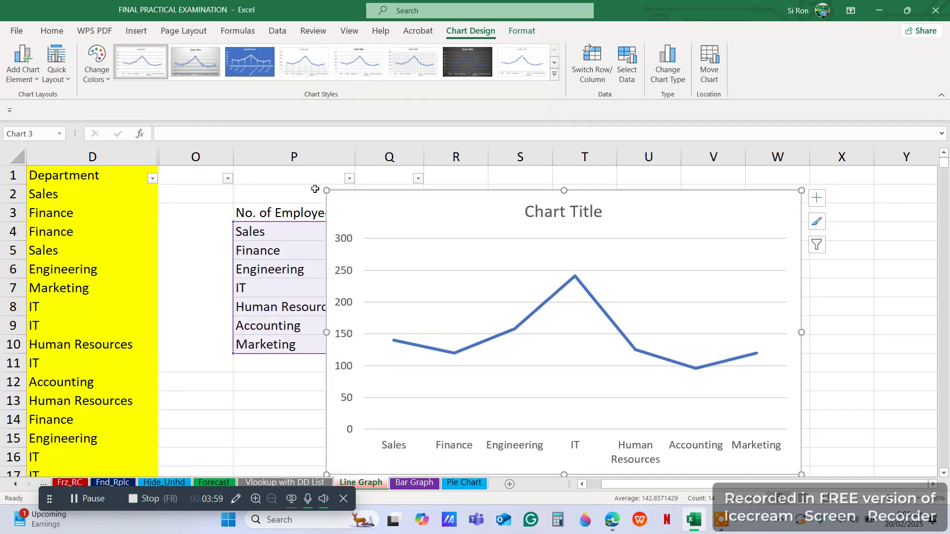
Shrink the line chart and place it beside the summary table, clear of column Q, and add axis titles and data labels
drag(324, 188, 383, 255)
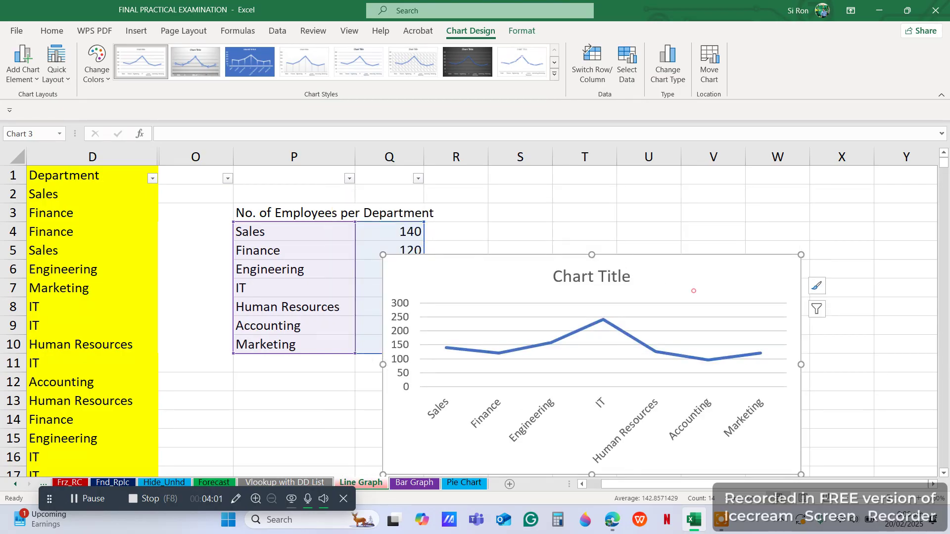
drag(693, 290, 763, 254)
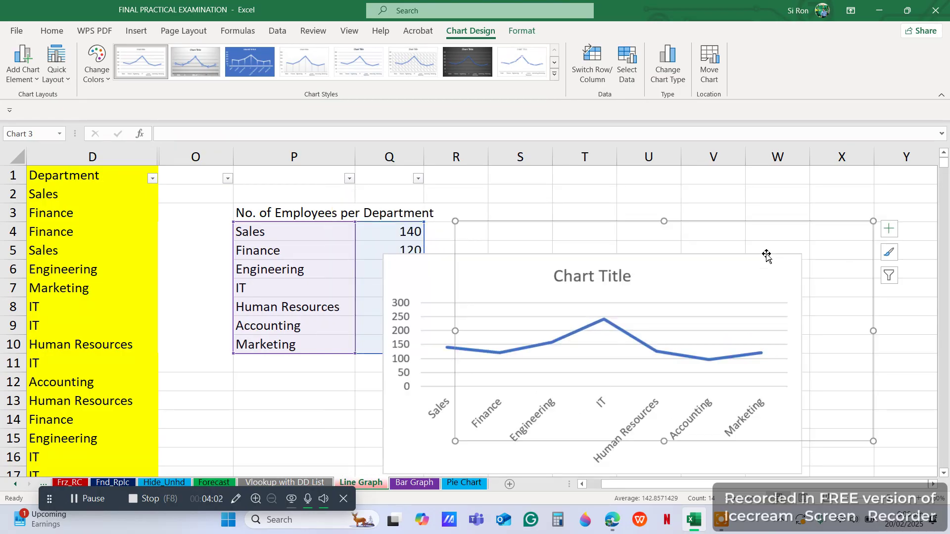
click(889, 228)
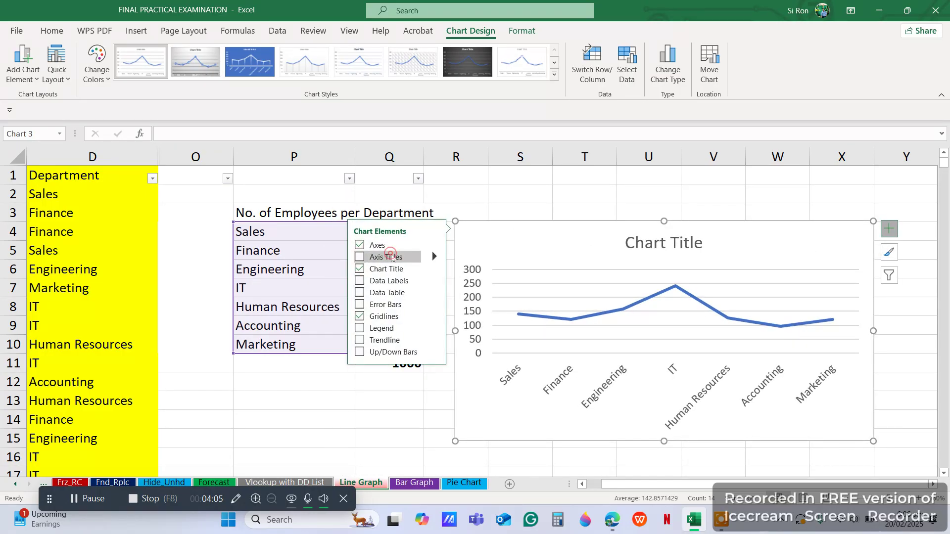
click(385, 257)
click(382, 280)
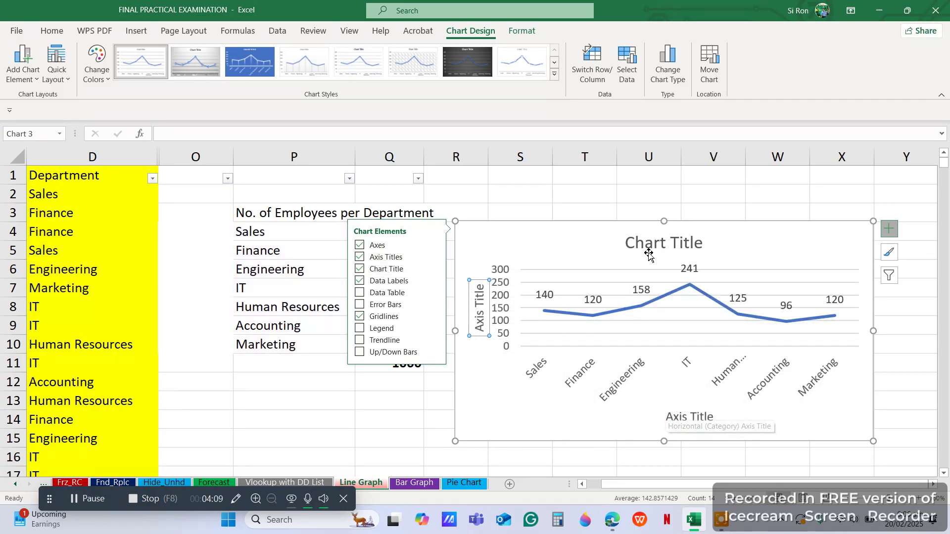
Replace the chart title with the heading copied from cell P3, "No. of Employees per Department"
click(247, 205)
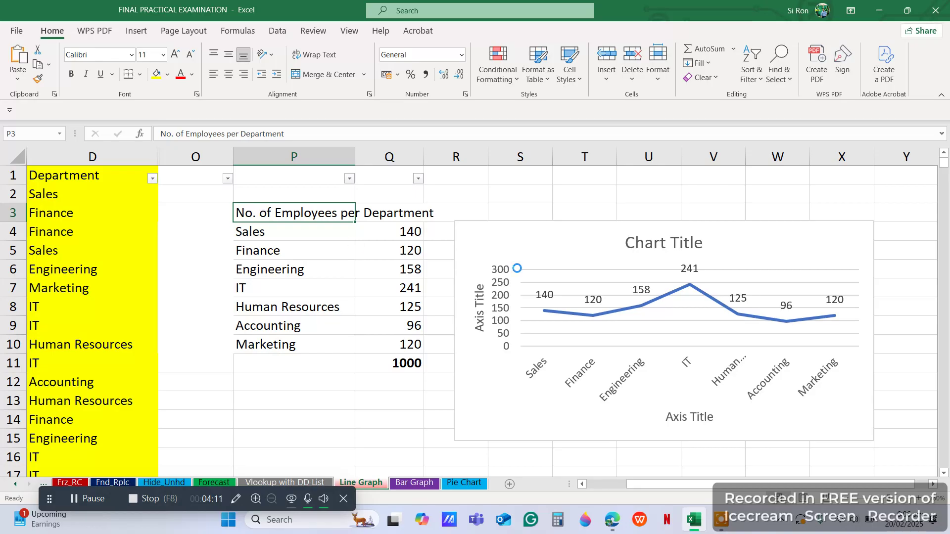
click(635, 246)
click(652, 244)
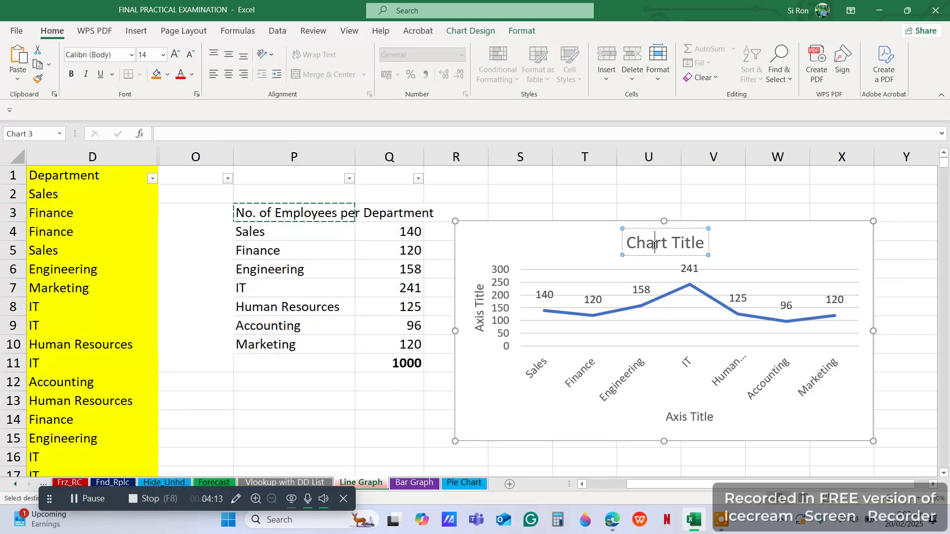
triple_click(655, 245)
text(No. of Employees per Department)
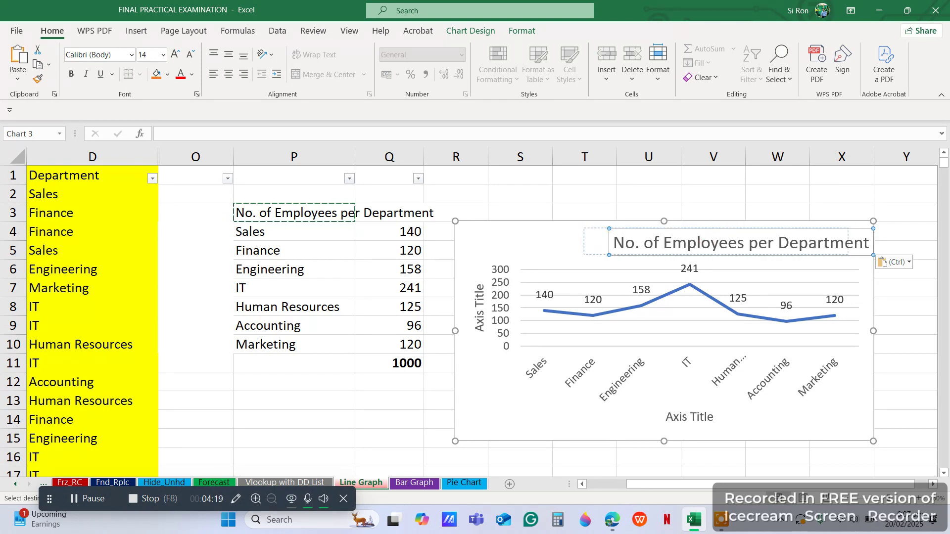
key(Escape)
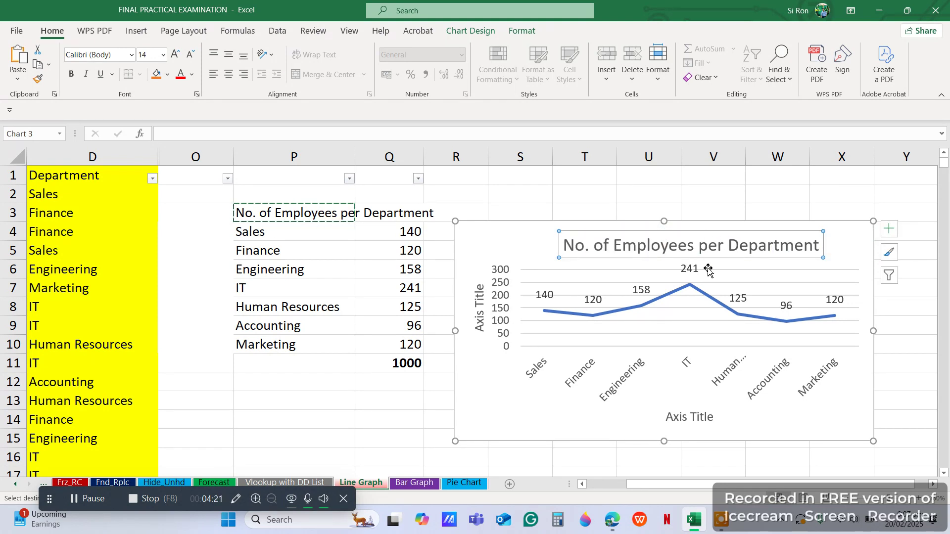
Reduce the font size of the department labels on the chart's horizontal axis to 7
click(623, 366)
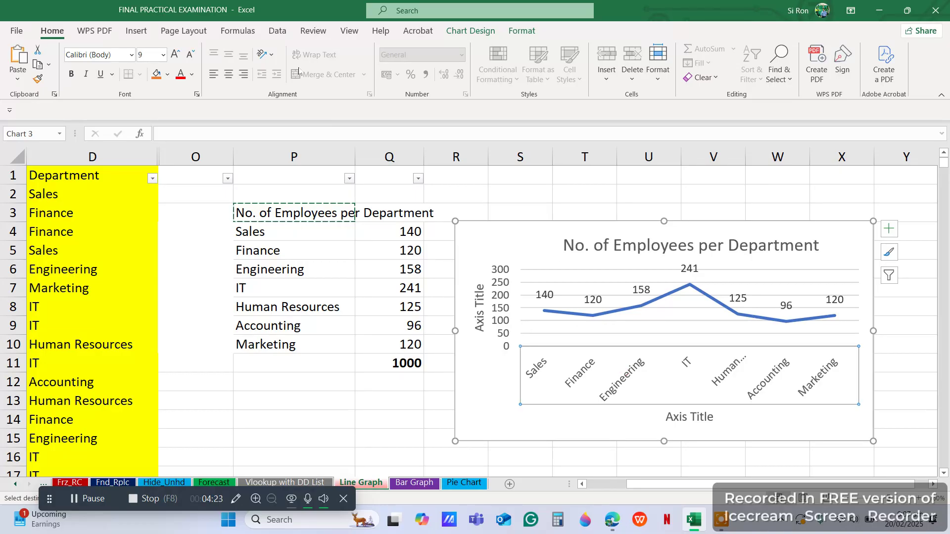
click(191, 55)
click(190, 54)
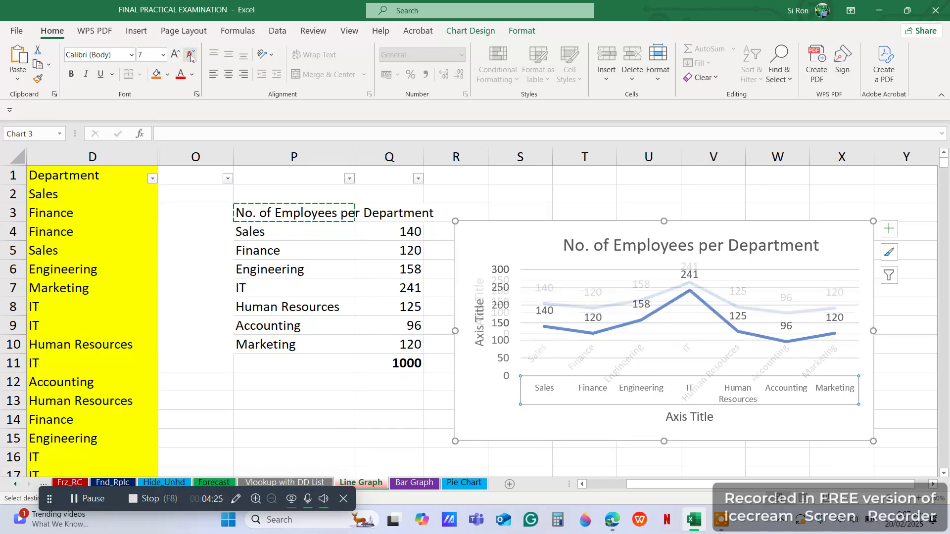
Title the chart's vertical axis "No. of Employees" and its horizontal axis "Department"
click(478, 323)
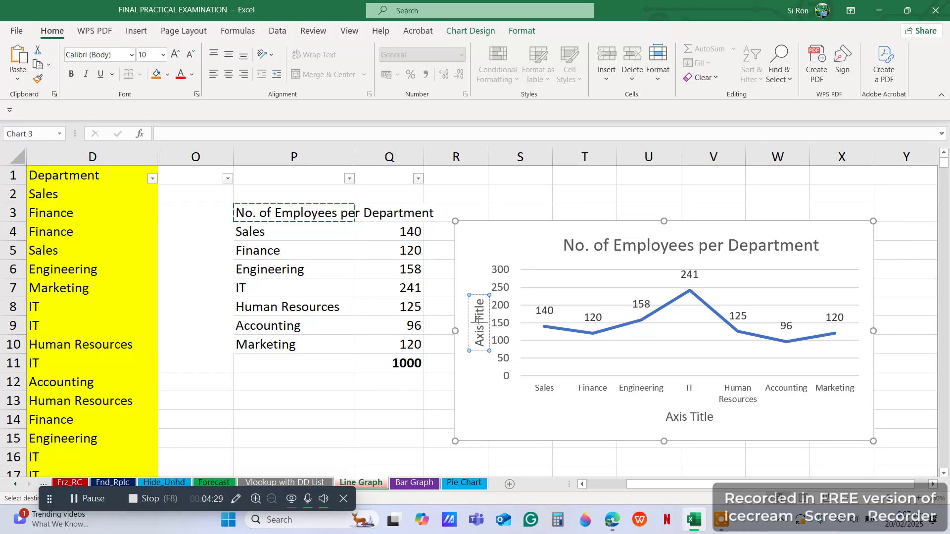
triple_click(478, 322)
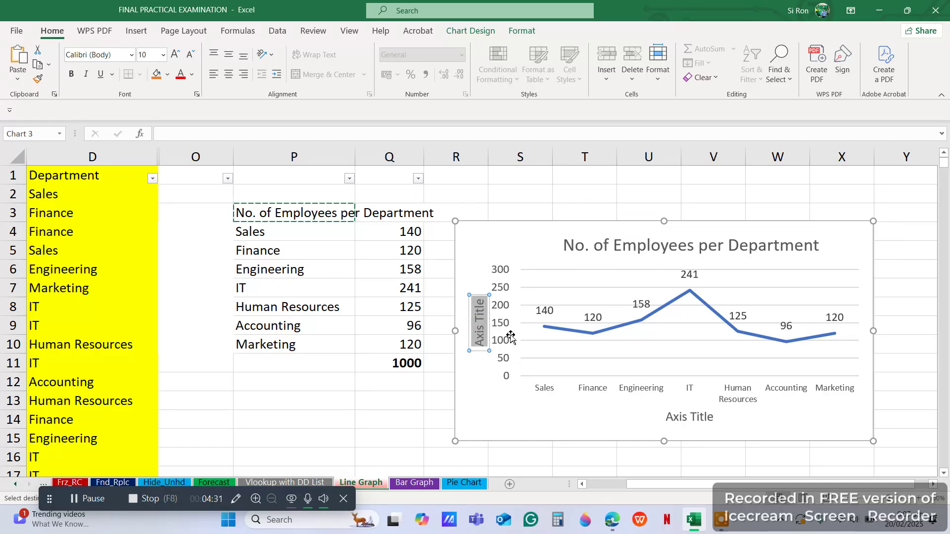
text(No. of E)
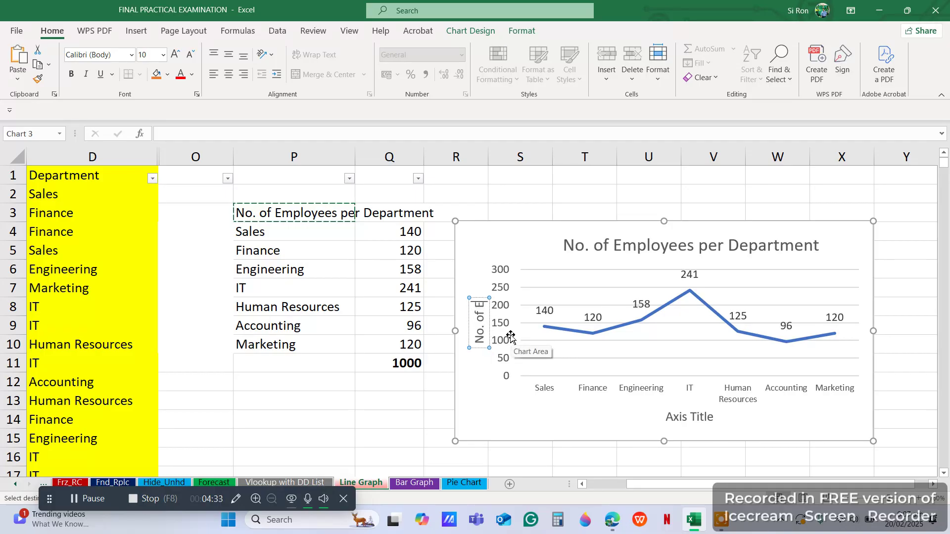
text(mployees)
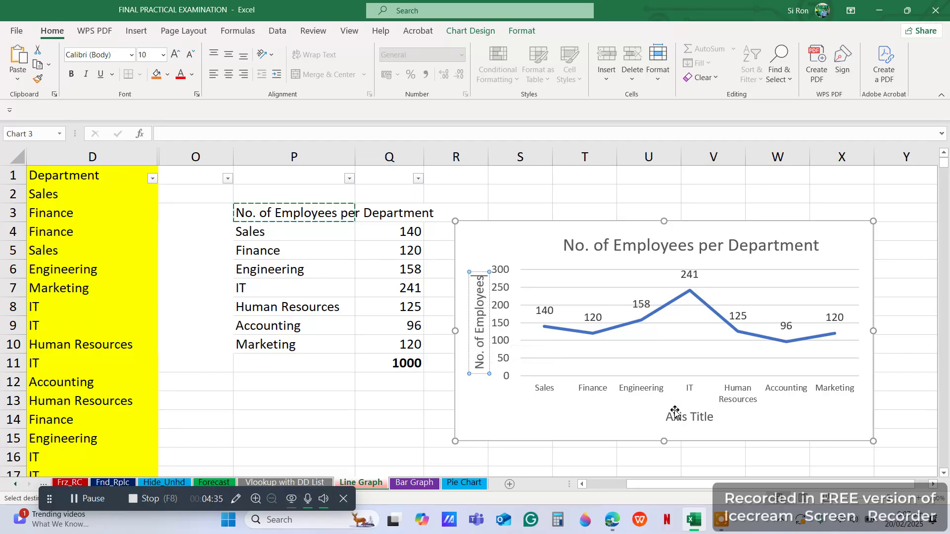
click(685, 416)
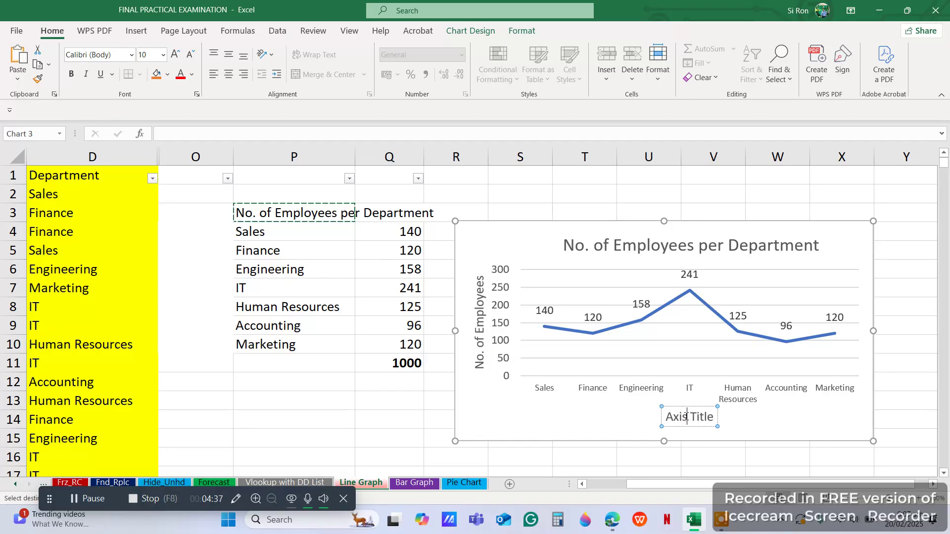
triple_click(687, 418)
text(Department)
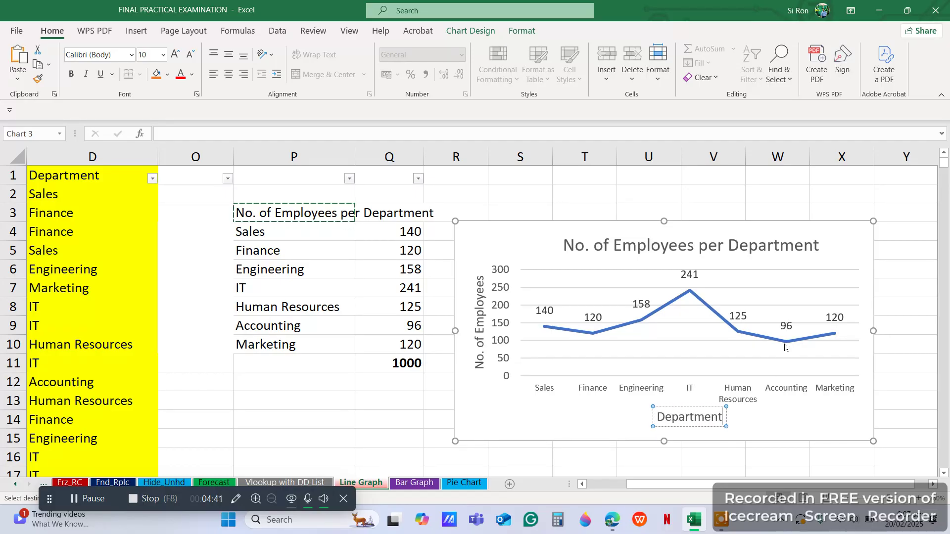
Nudge the finished line chart slightly up and to the right, beside the summary table
mouse_move(788, 345)
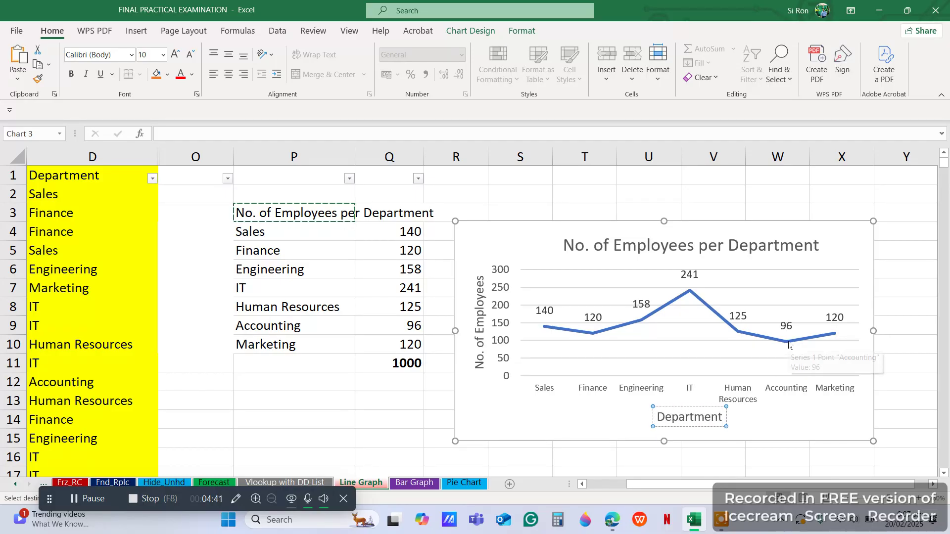
click(816, 191)
drag(825, 232, 828, 227)
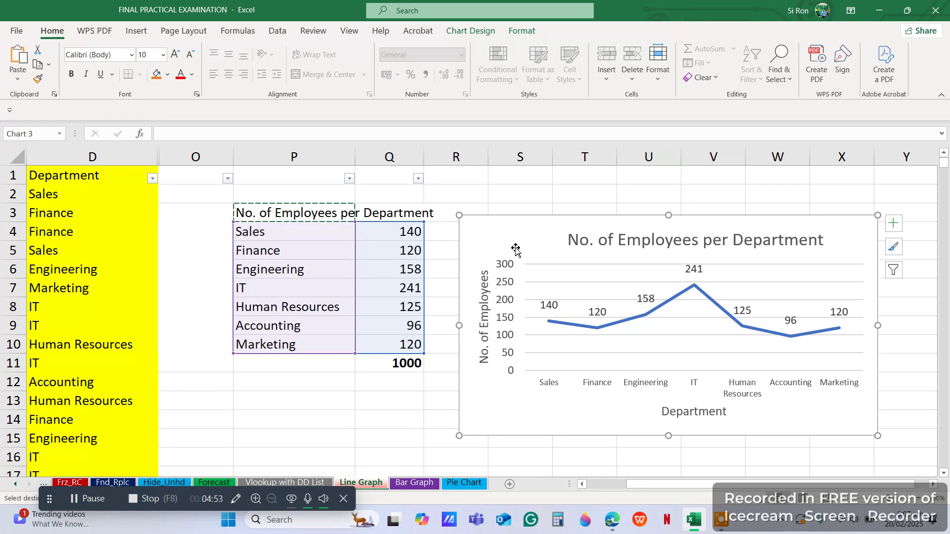
Open the Finance label in cell P5 of the summary table for editing
click(298, 249)
click(290, 237)
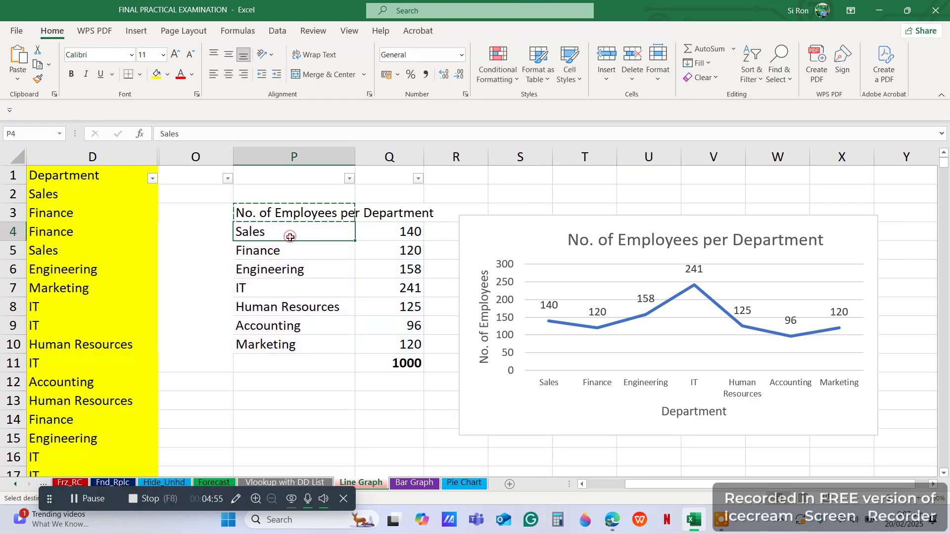
click(282, 325)
click(293, 252)
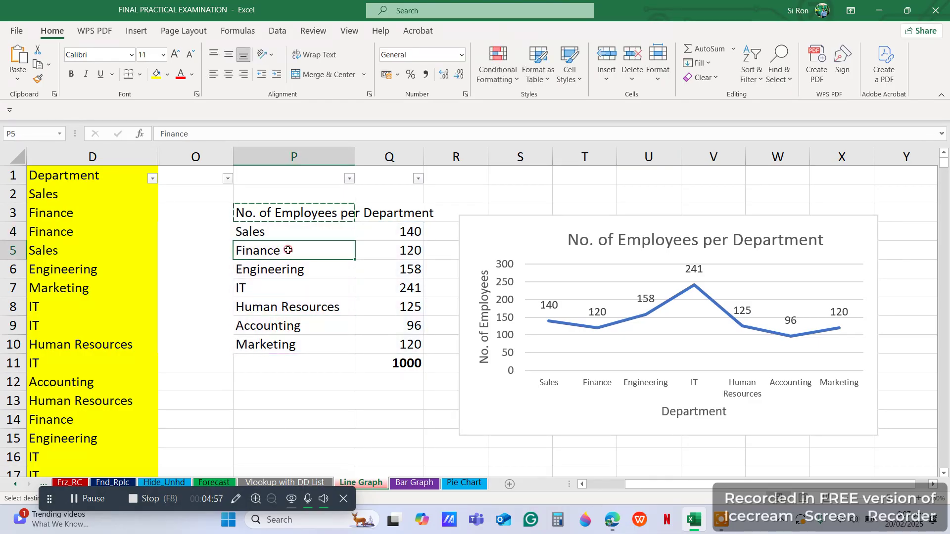
double_click(292, 252)
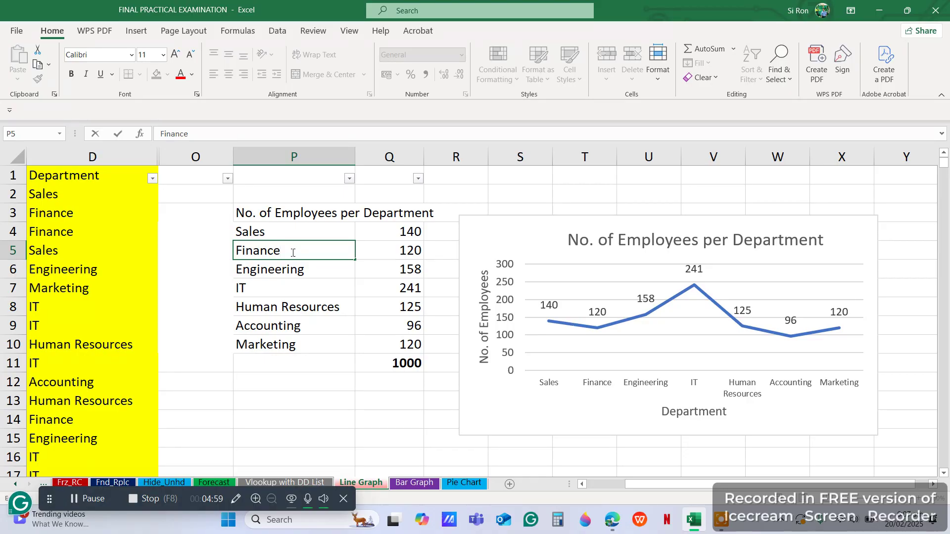